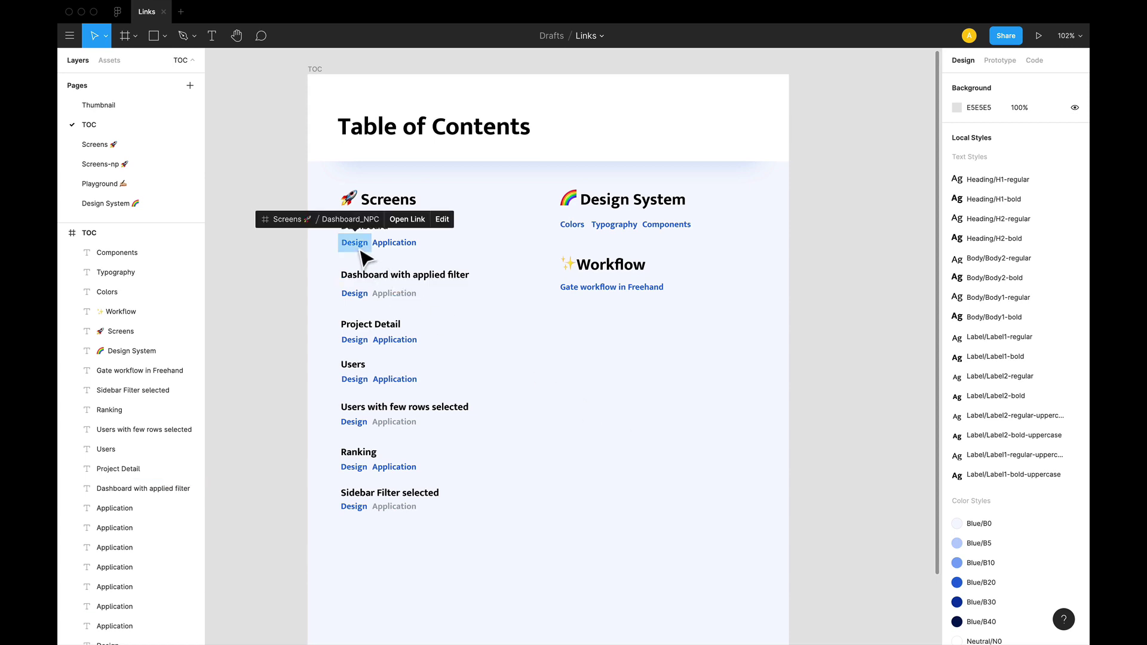
- Test the Dashboard Design and filter-applied links, returning to the TOC page after each
click(397, 221)
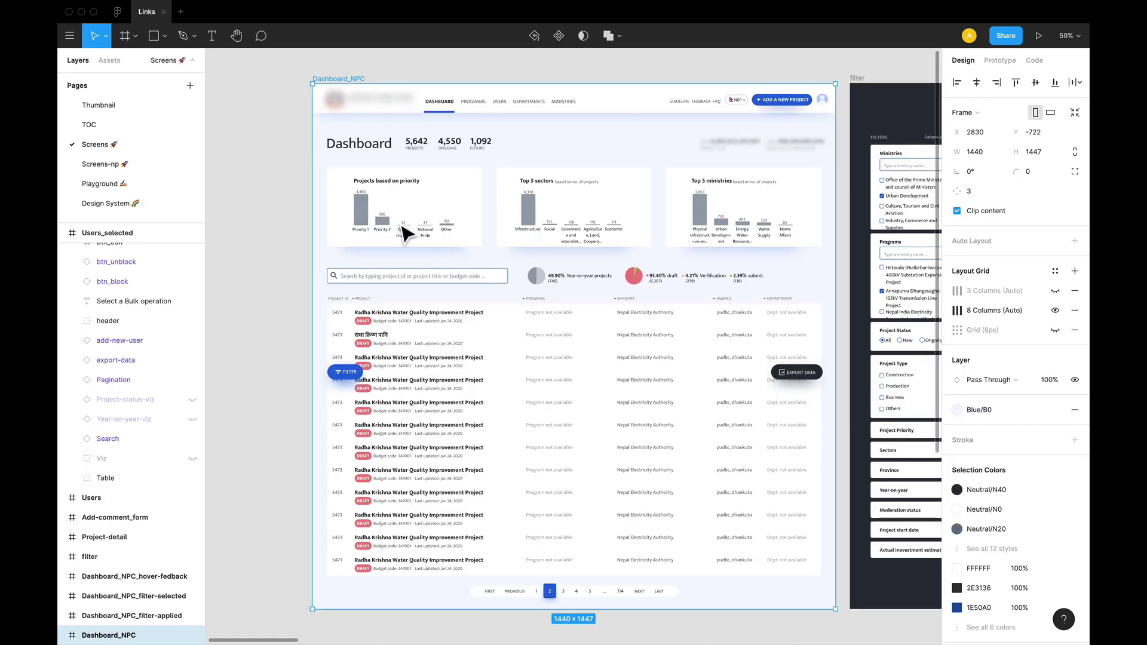
click(137, 124)
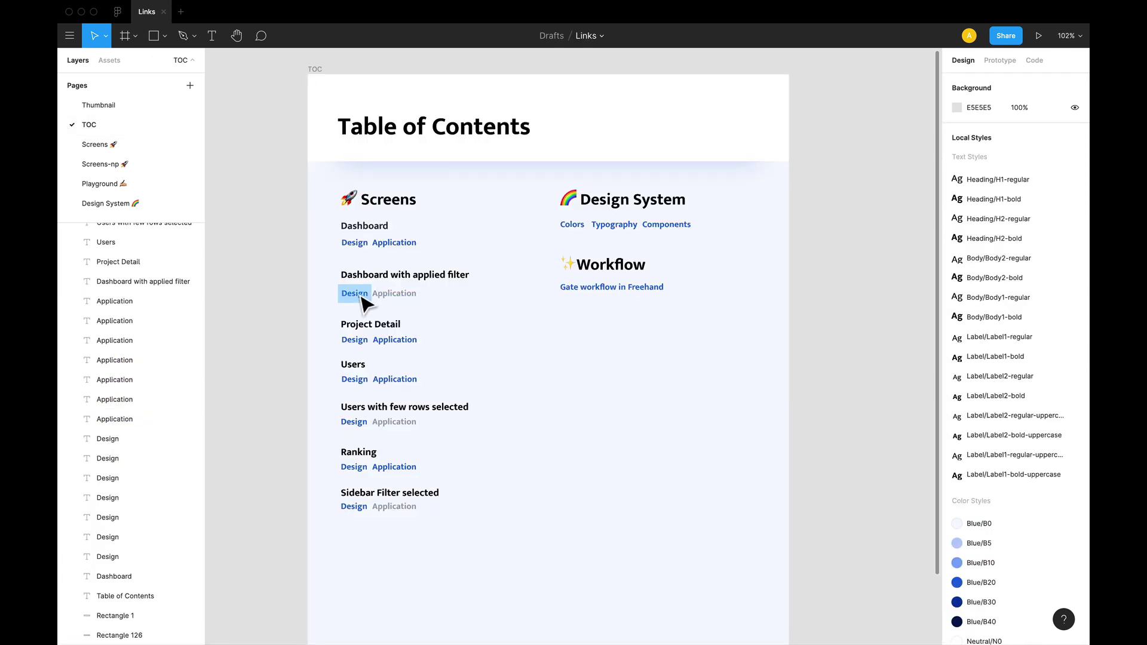
mouse_move(363, 299)
click(429, 275)
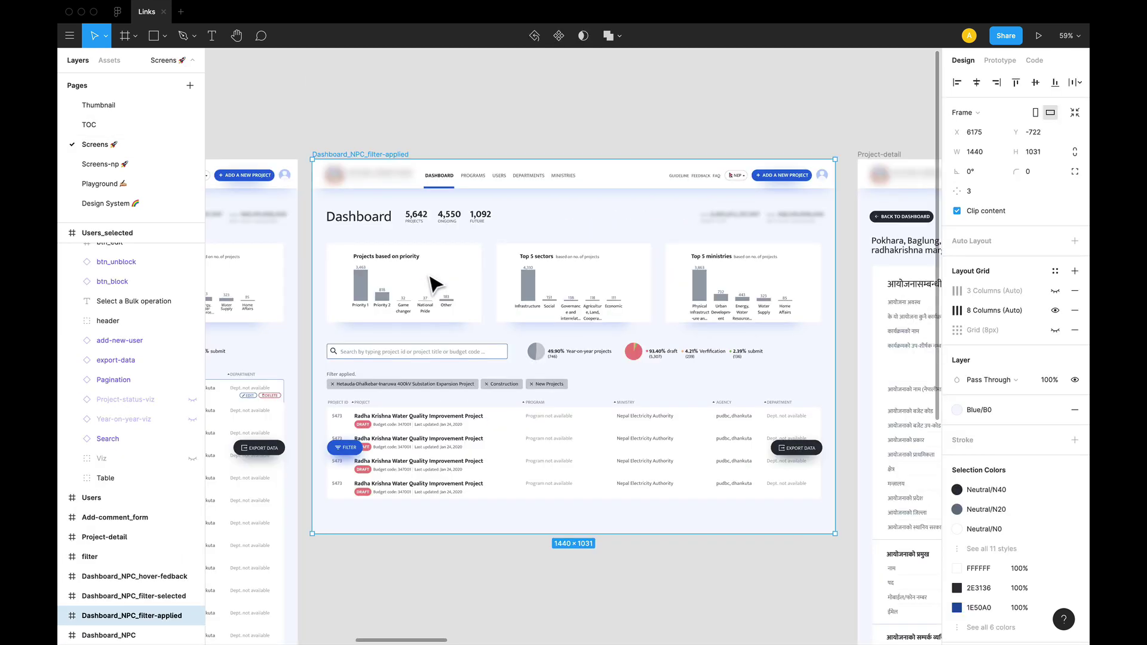
click(132, 124)
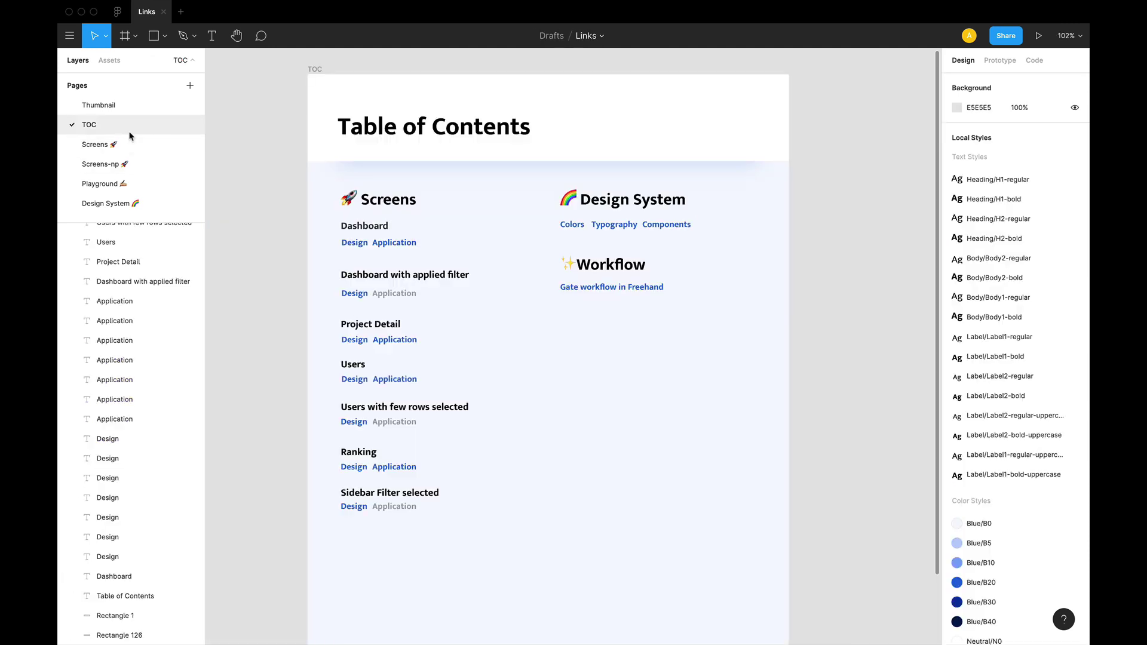
- Test the Colors and Typography links, then open the Gate workflow in Freehand URL
mouse_move(572, 228)
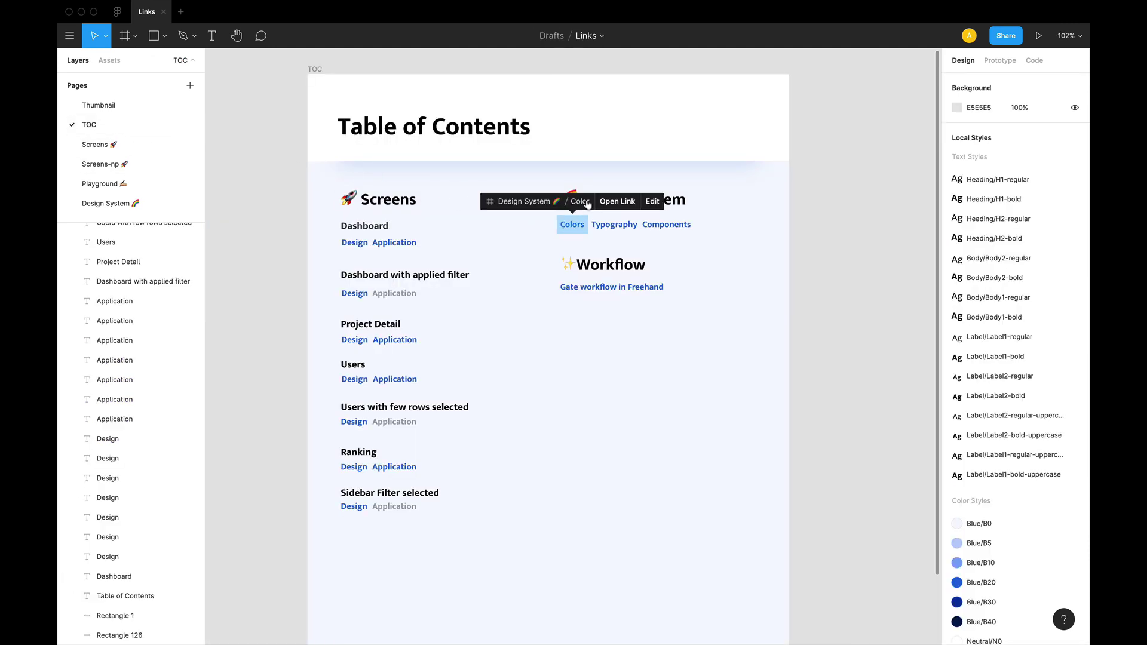
click(615, 203)
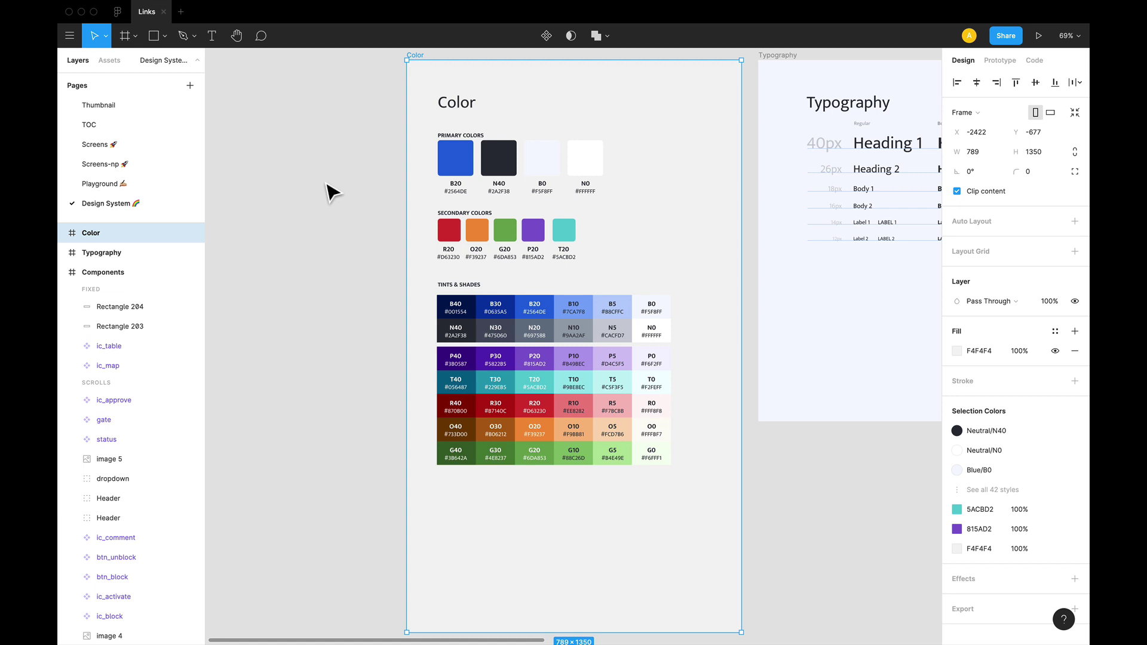
click(116, 133)
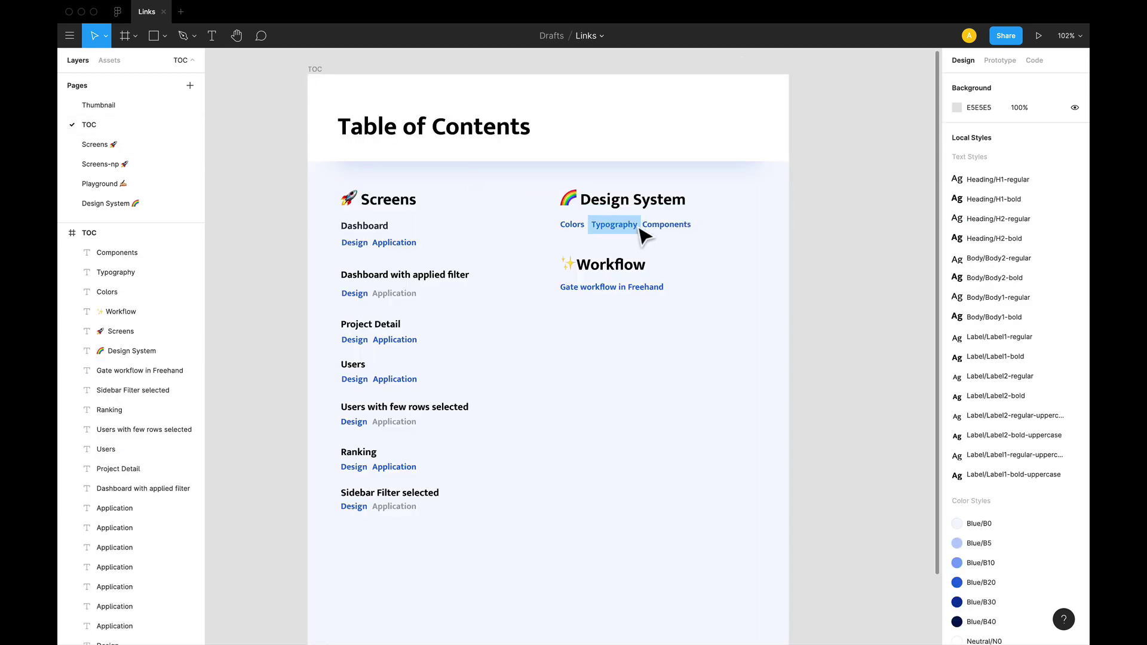
mouse_move(637, 233)
click(662, 203)
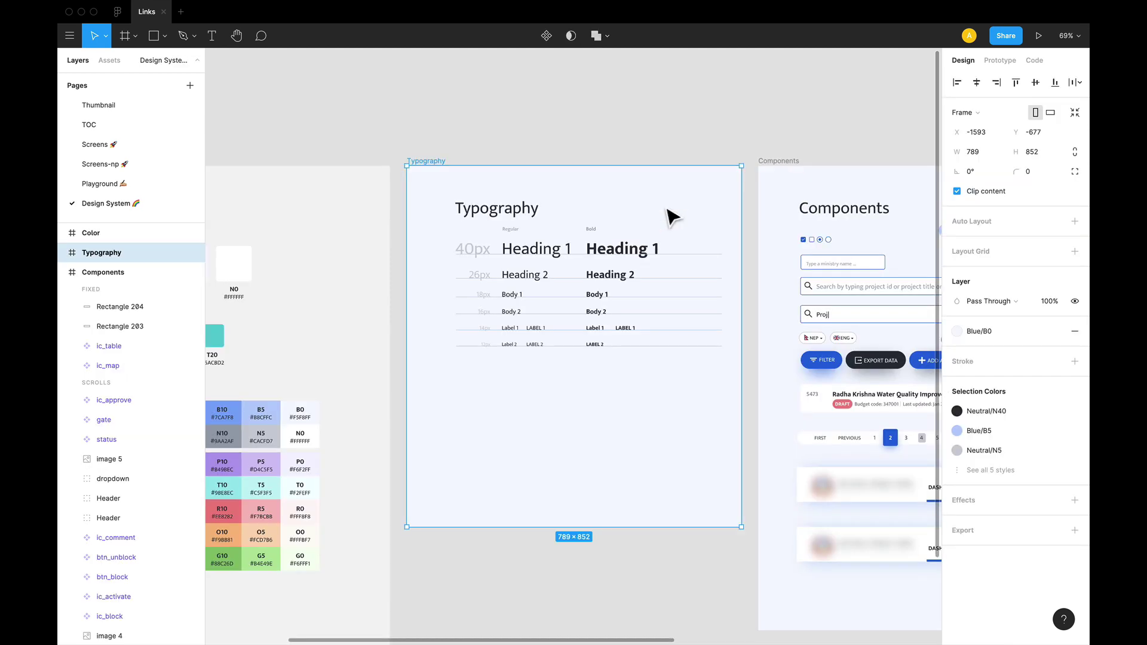
click(136, 132)
mouse_move(633, 295)
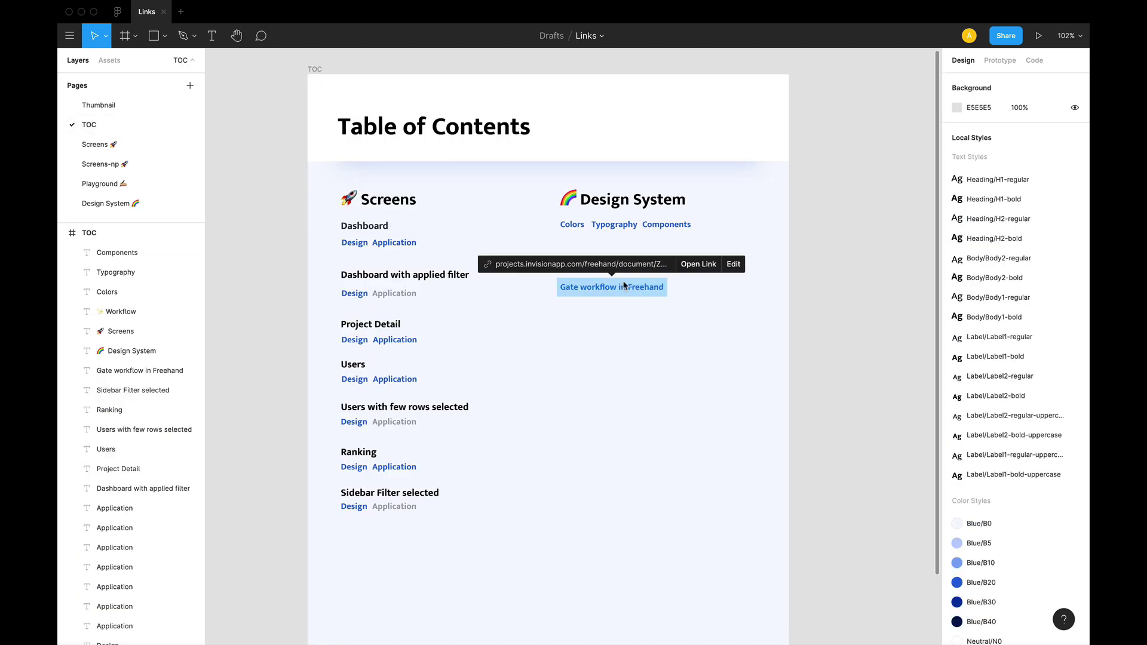
click(695, 265)
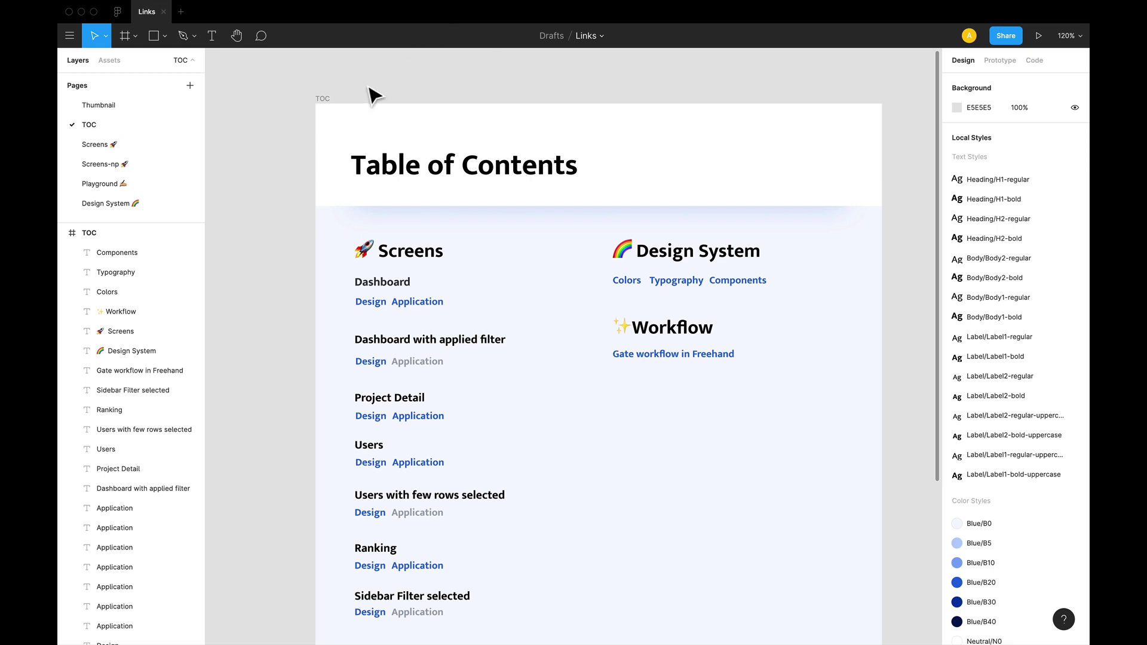
- Select the TOC frame and follow the Dashboard Design link to the Dashboard_NPC frame
click(331, 102)
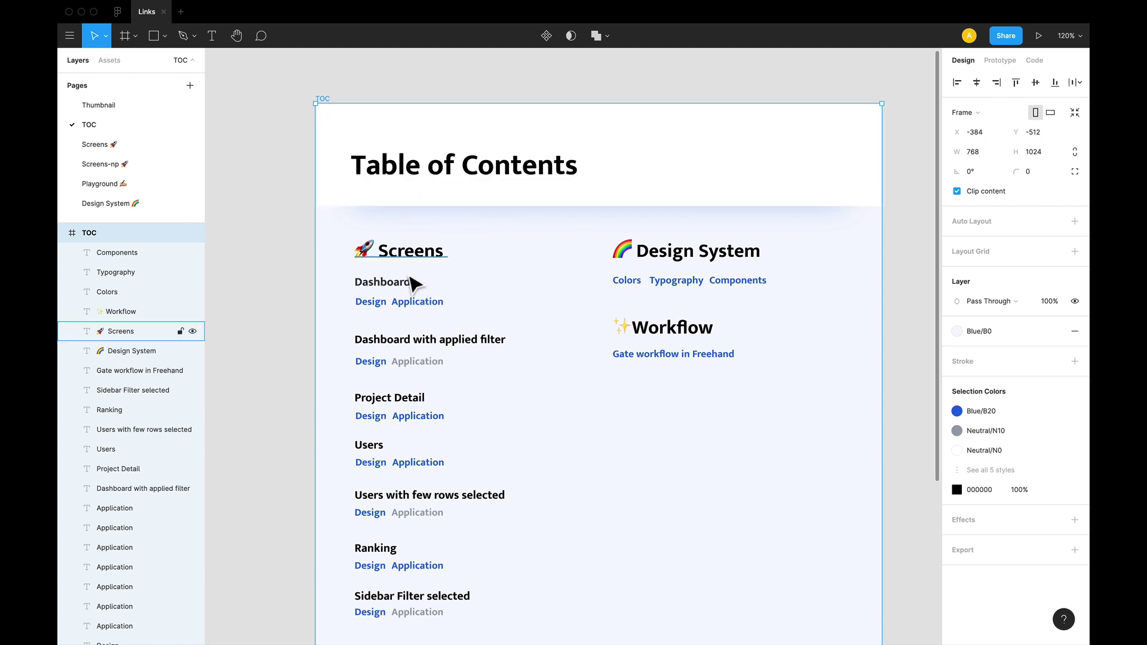
mouse_move(371, 308)
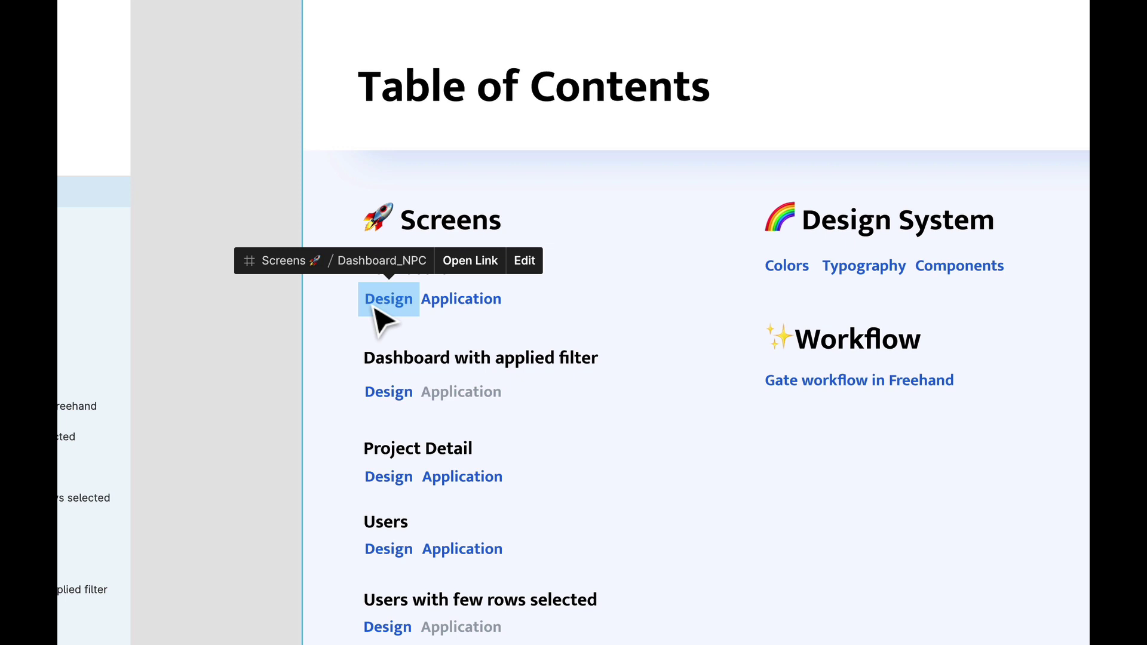
mouse_move(392, 407)
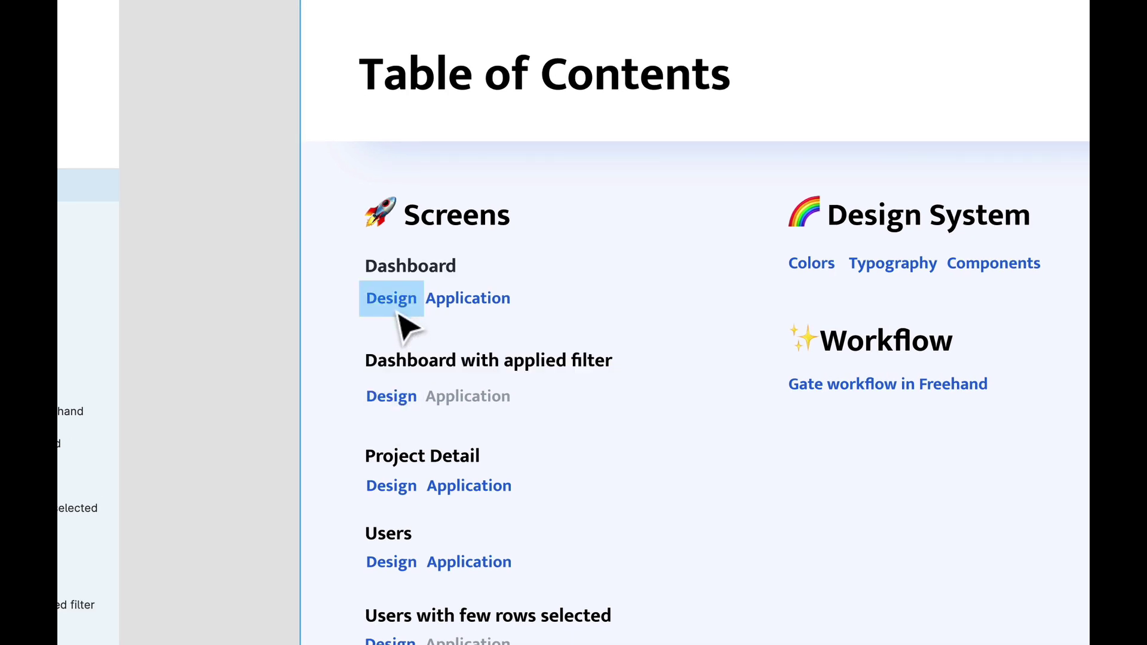
mouse_move(399, 317)
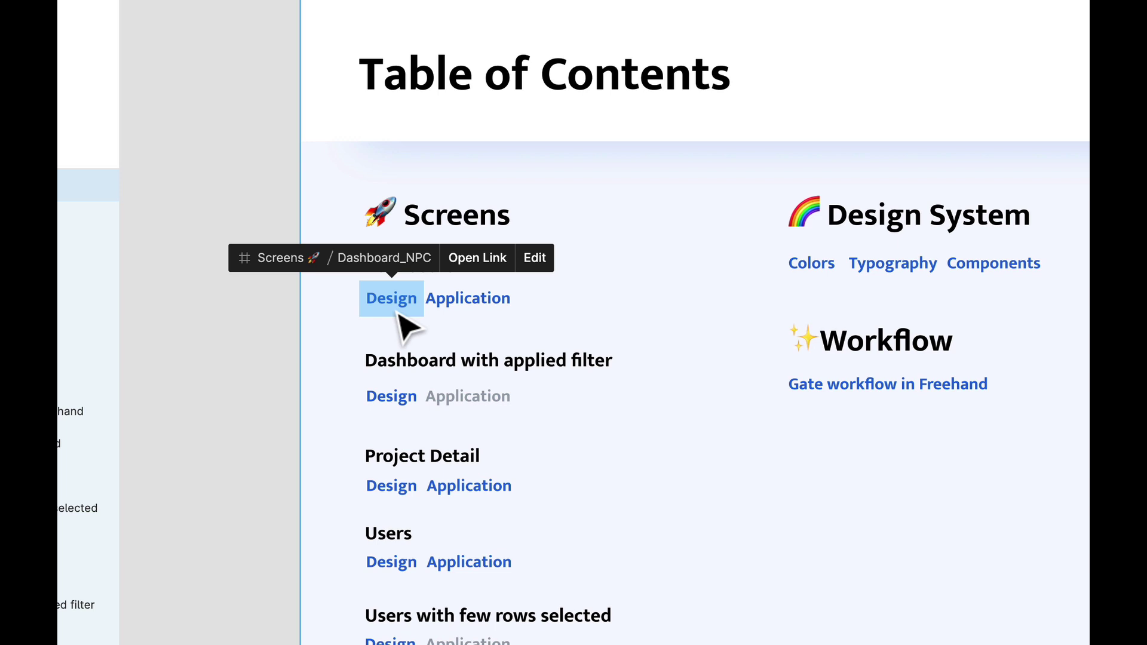
click(417, 267)
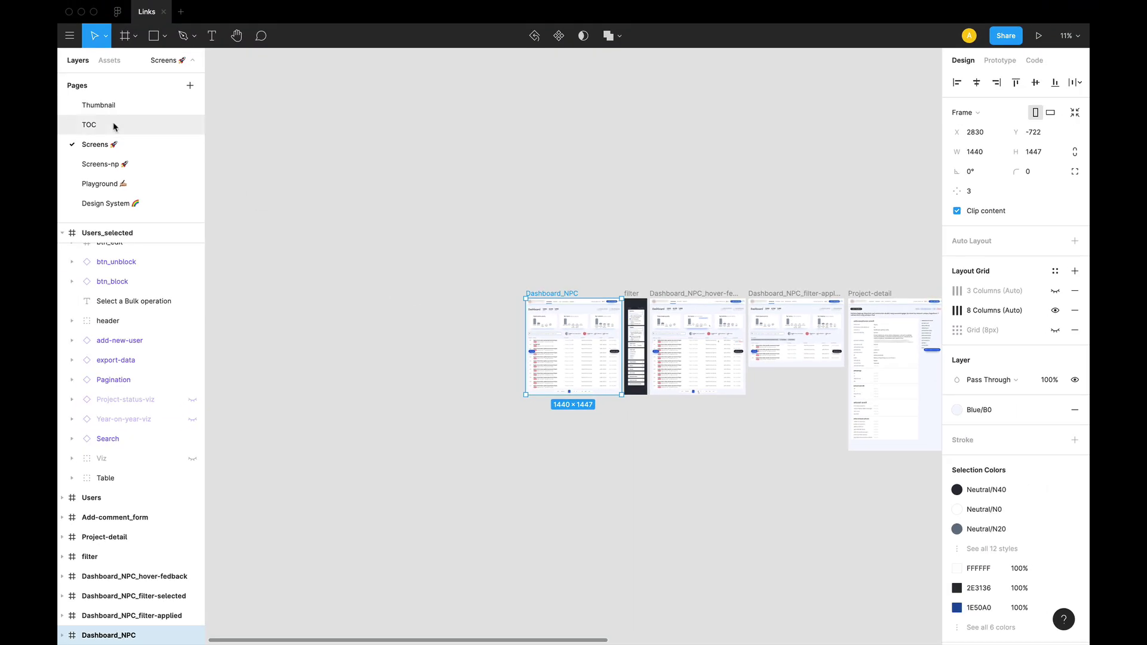
- Return to the TOC page and inspect the Table of Contents frame, finally deselecting it
click(114, 126)
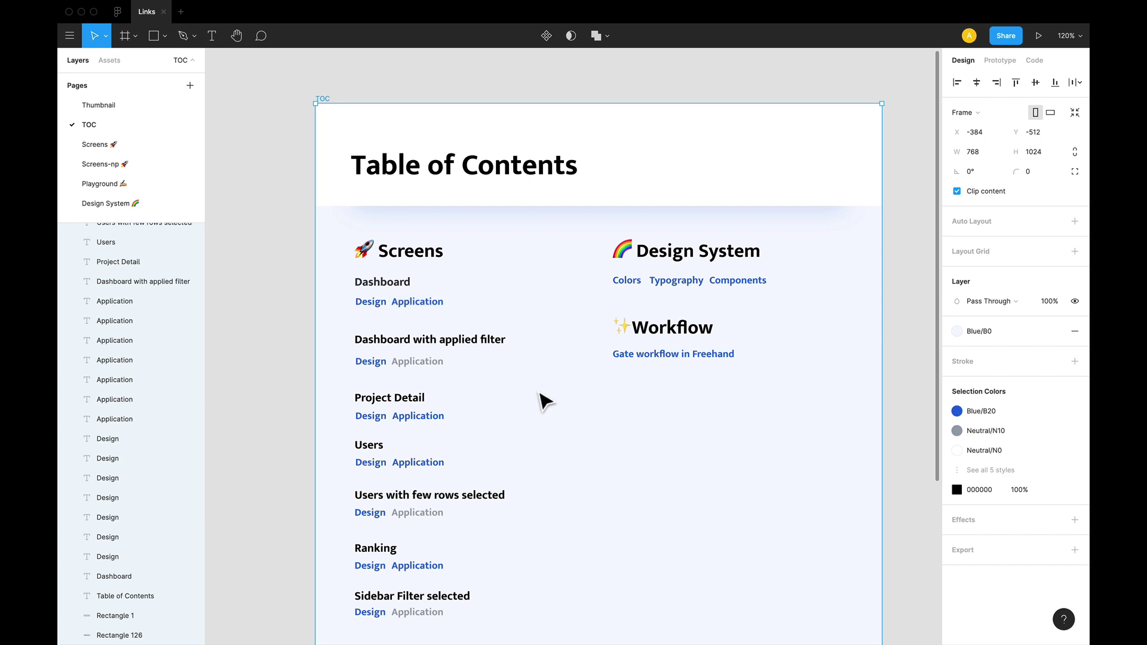
scroll(545, 402, down, 3)
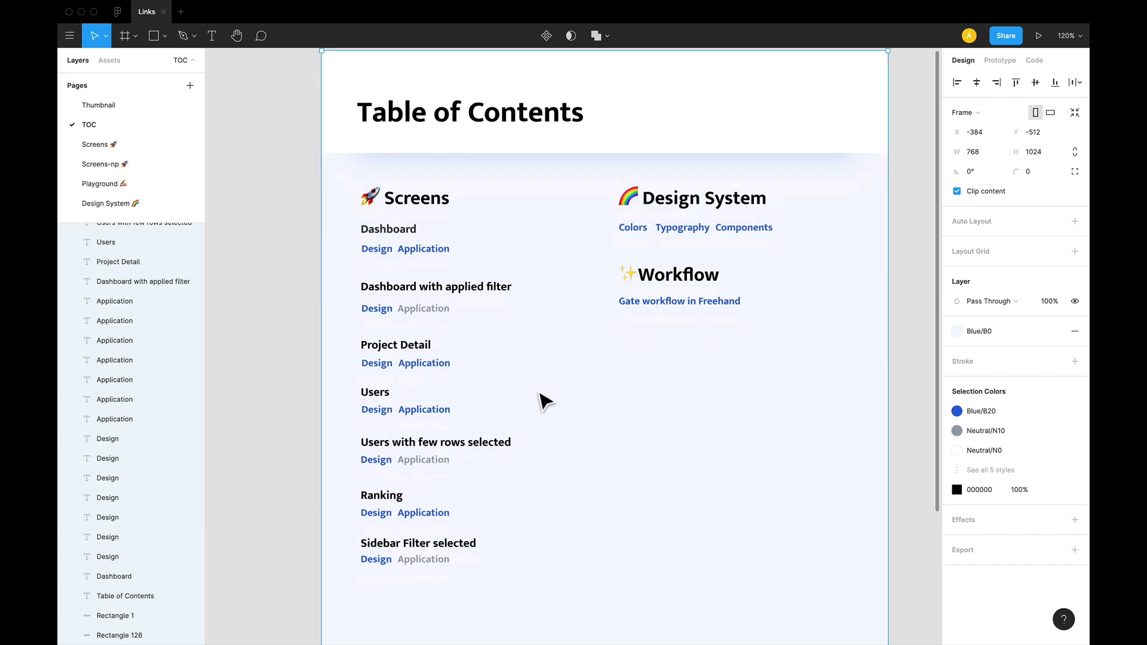
scroll(545, 402, up, 4)
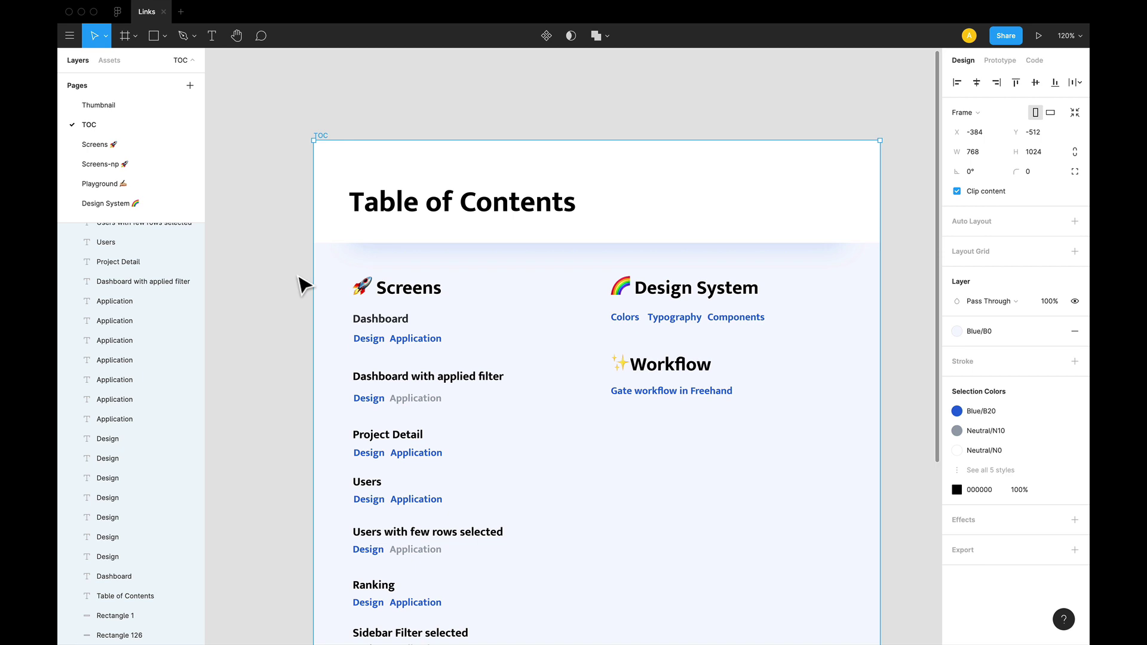
click(294, 265)
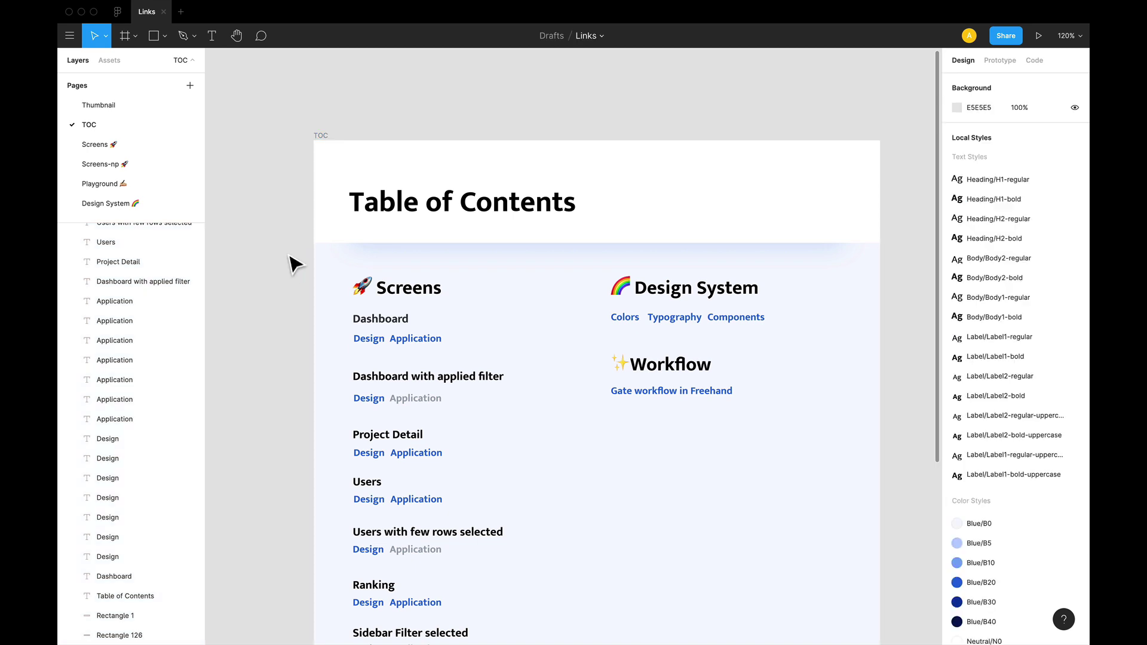
click(327, 140)
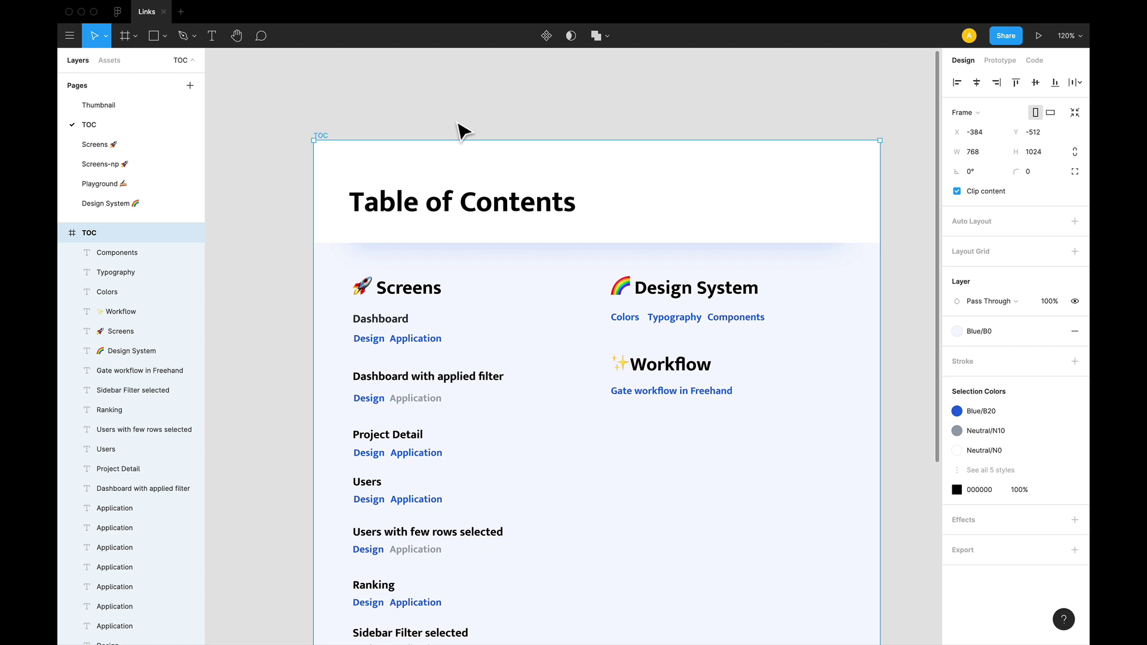
scroll(459, 125, down, 2)
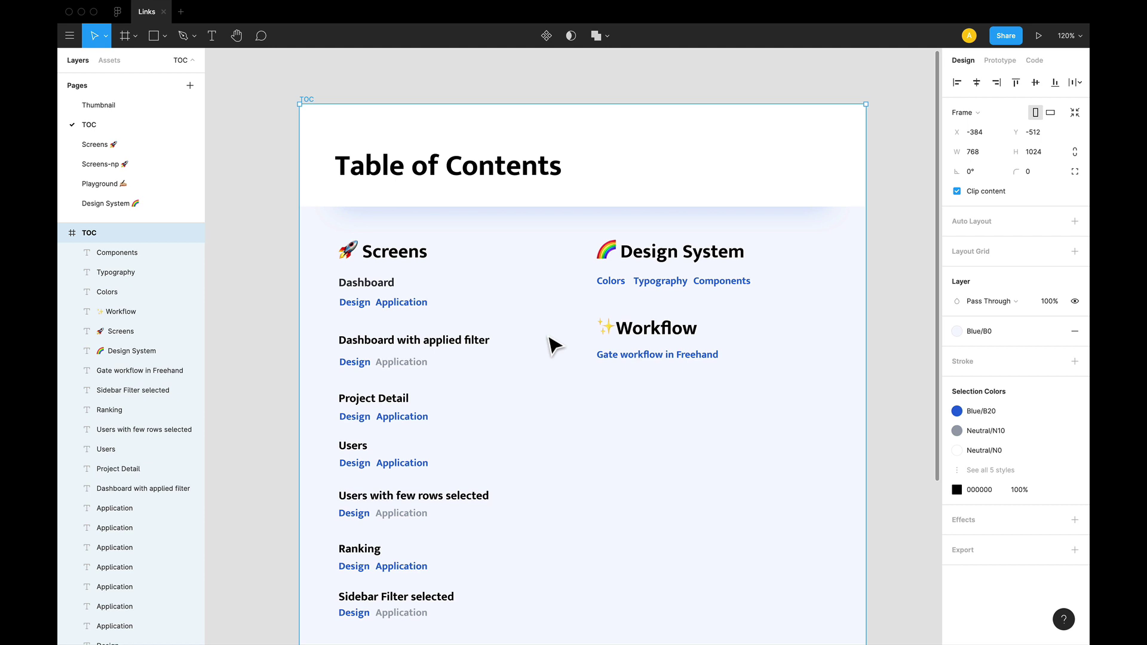
scroll(550, 341, down, 2)
scroll(556, 371, up, 3)
click(562, 400)
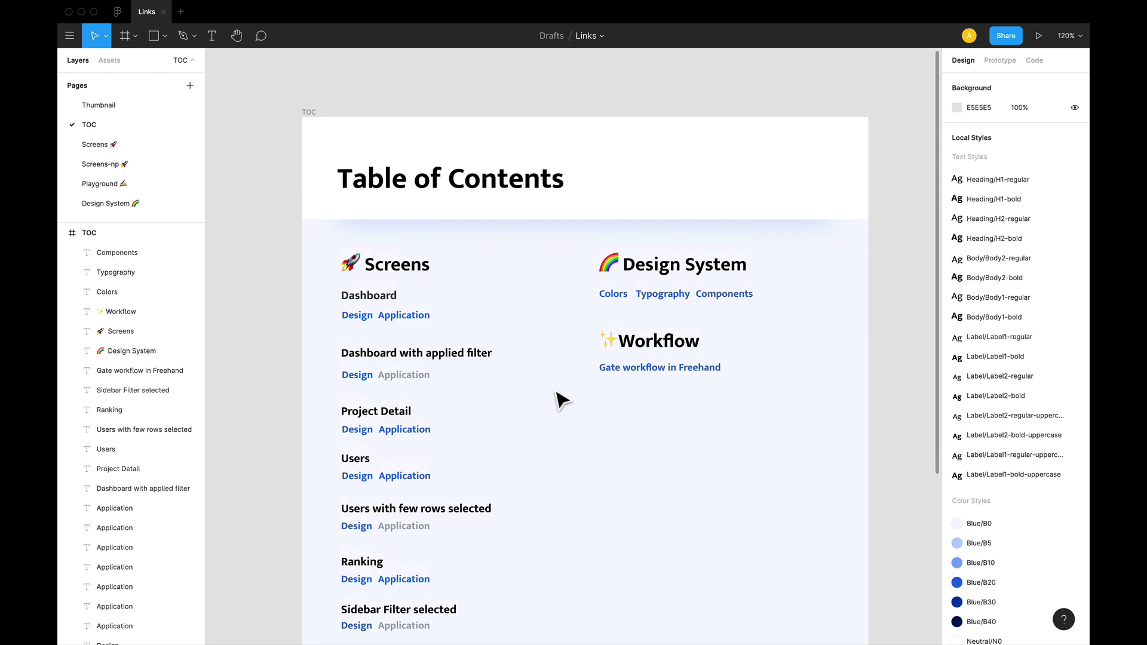
- View the Design System page, then open and close the Share dialog
click(105, 206)
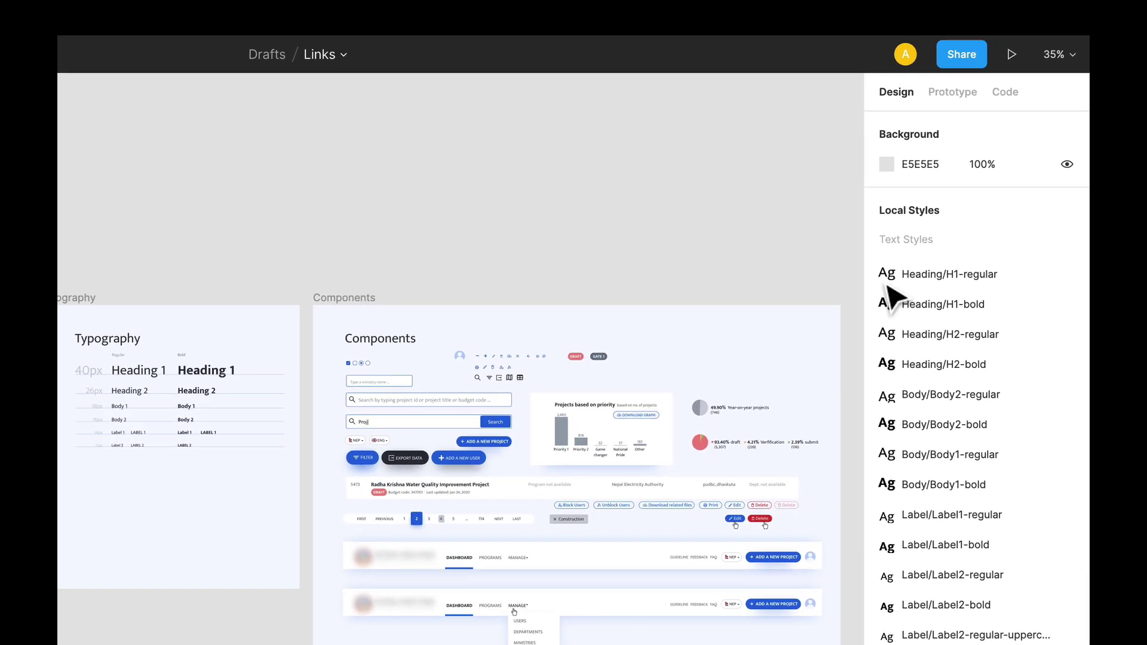
click(960, 62)
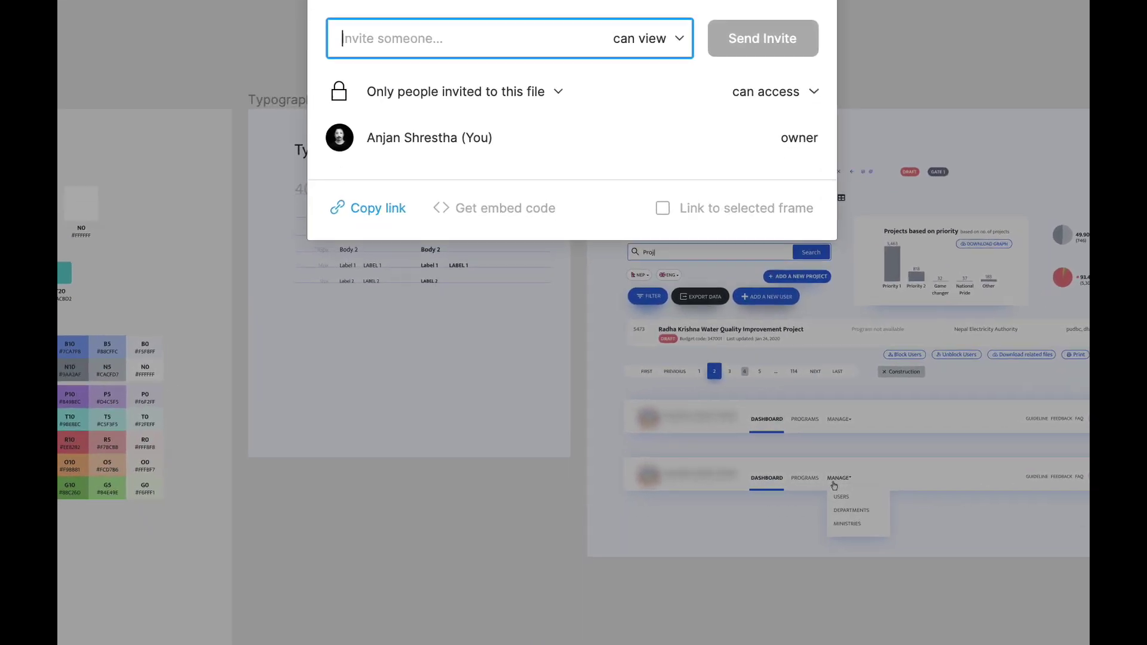
click(395, 387)
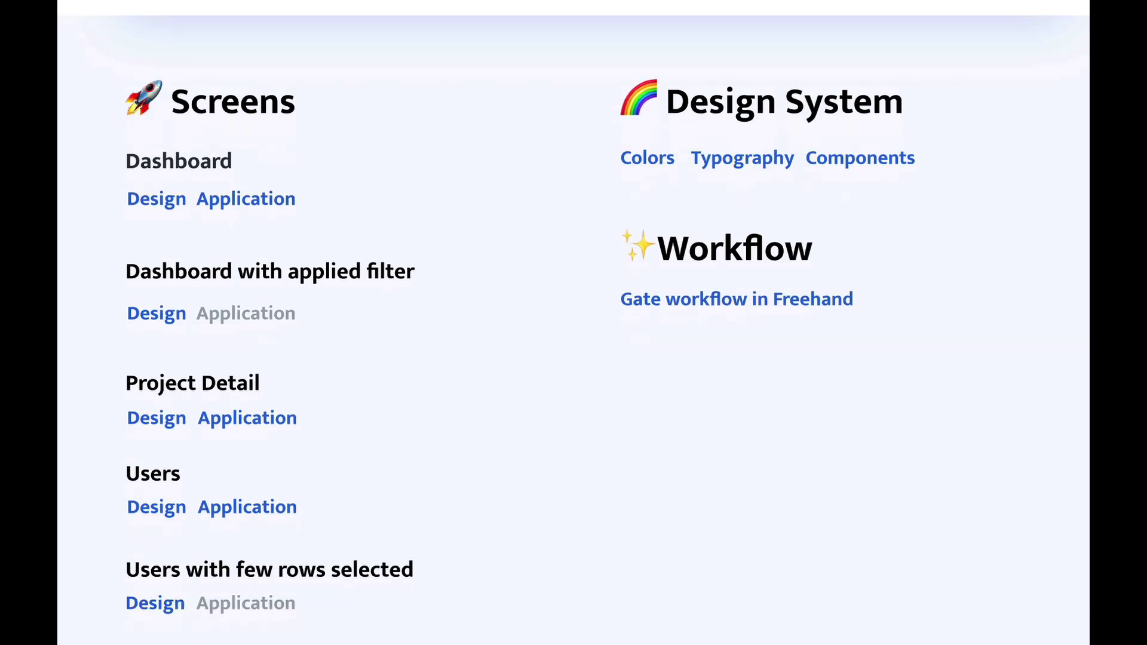
- Link the Design System heading to the pasted Design System page URL with Cmd+K
click(826, 126)
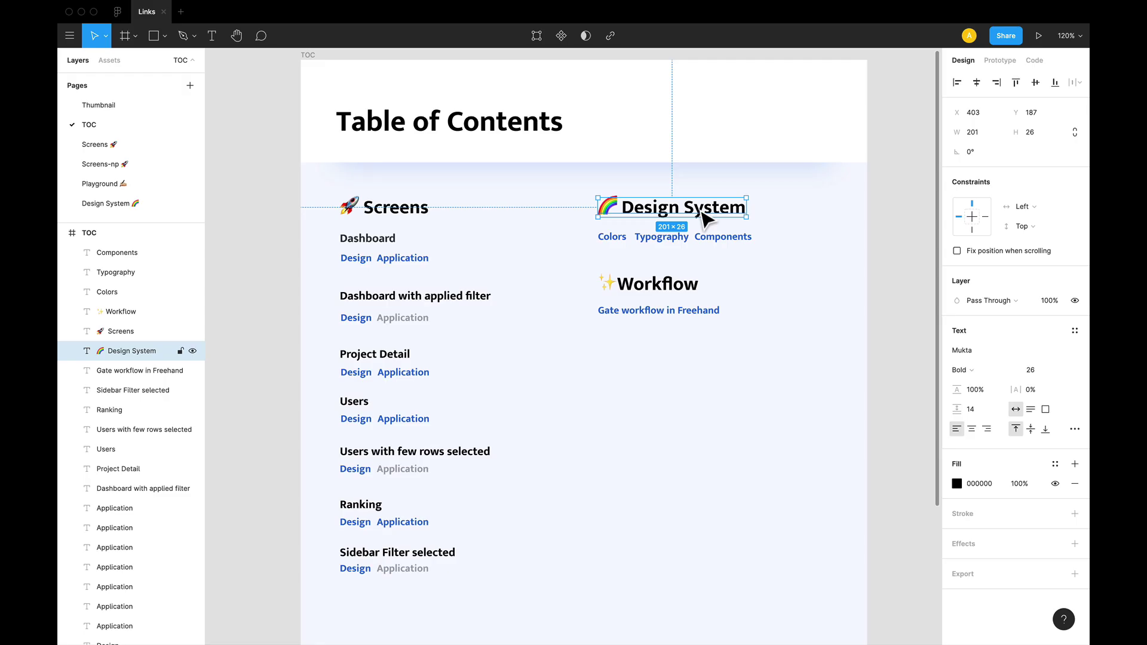
key(super)
key(super+k)
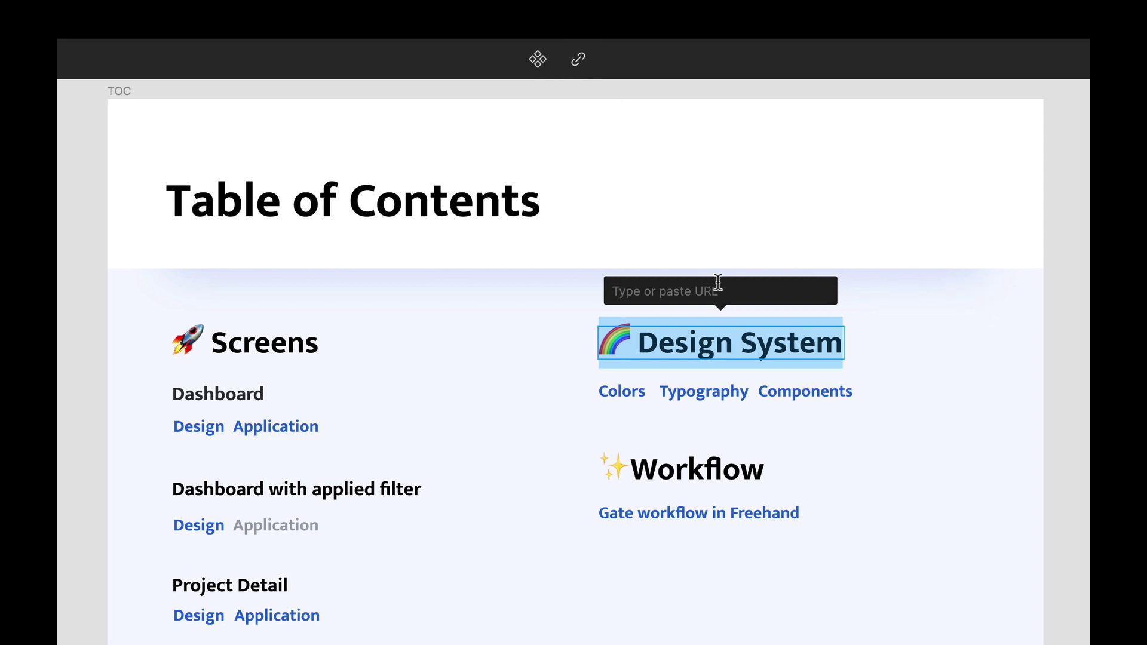
click(714, 290)
key(super+v)
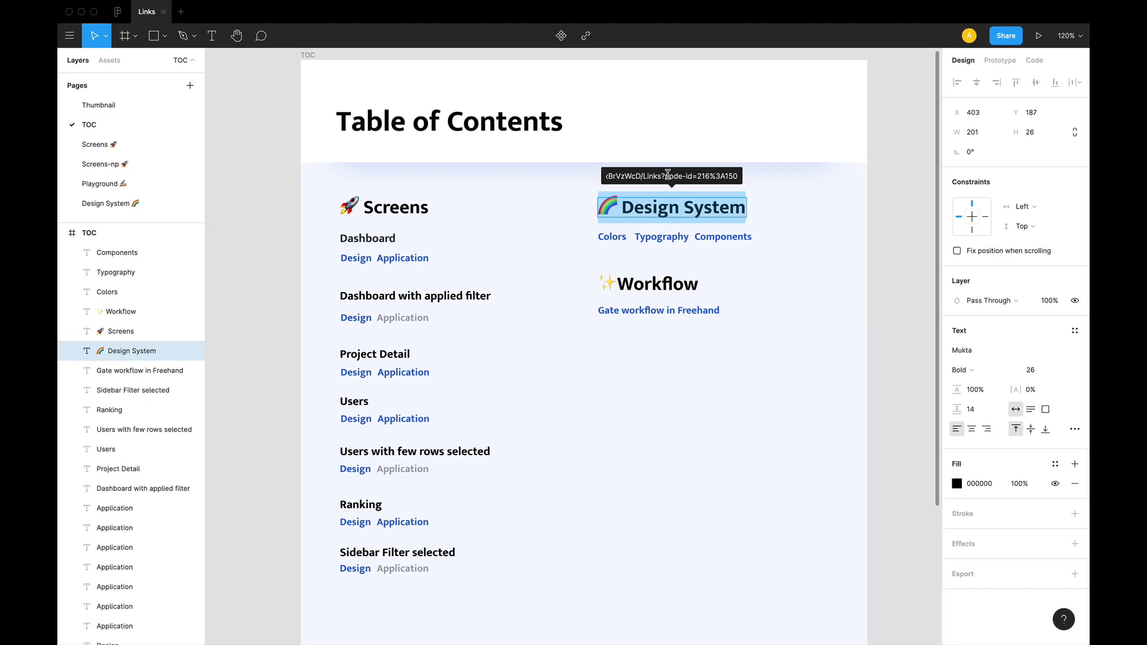
key(Return)
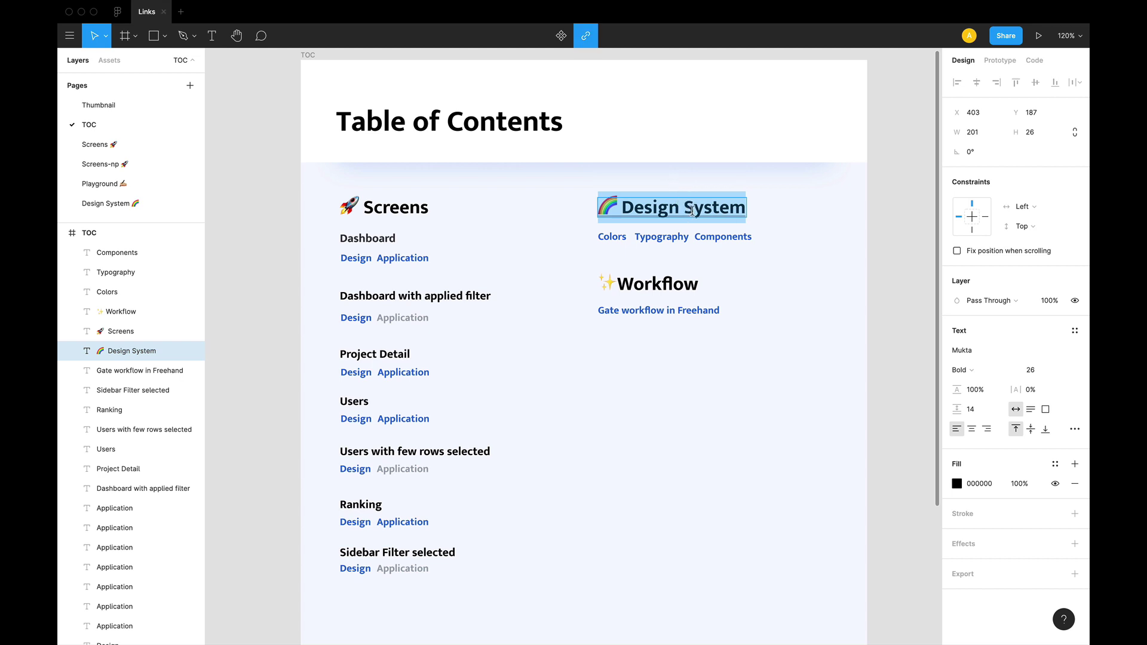
key(Escape)
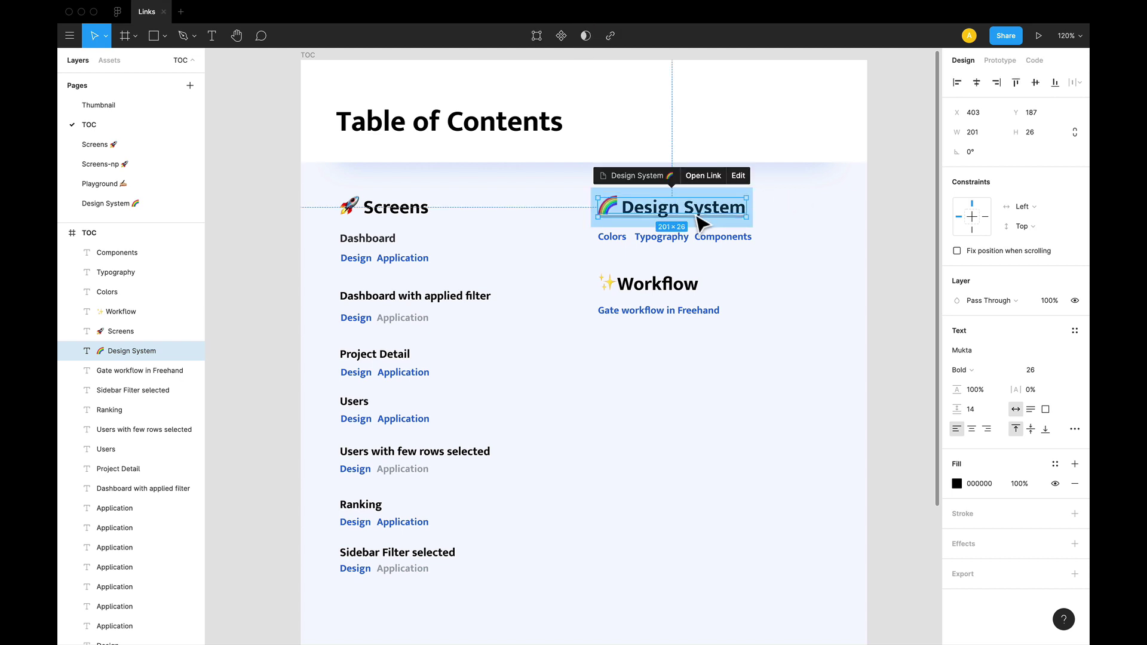
- Test the Design System heading link, then move to the Screens page
click(653, 177)
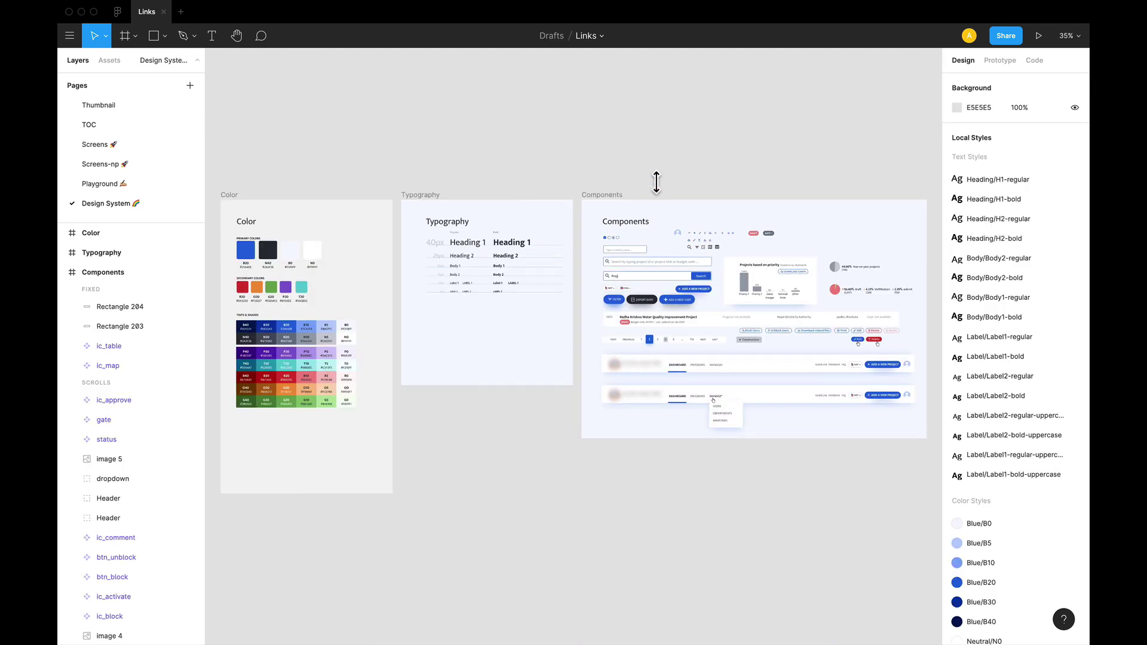
scroll(132, 388, down, 3)
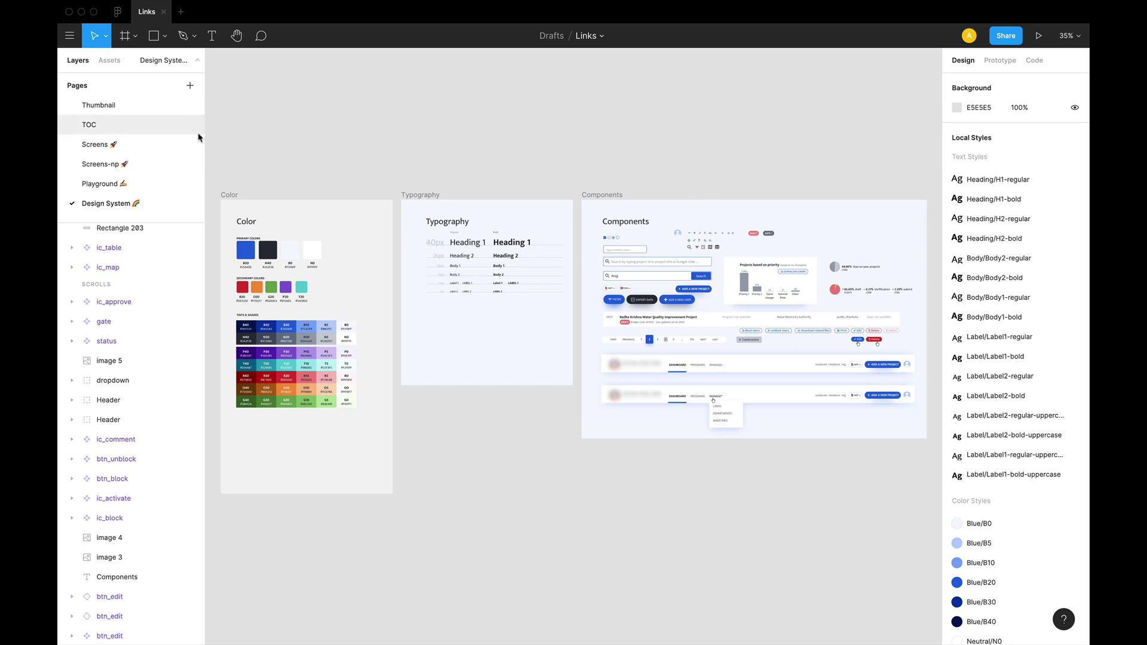
click(123, 150)
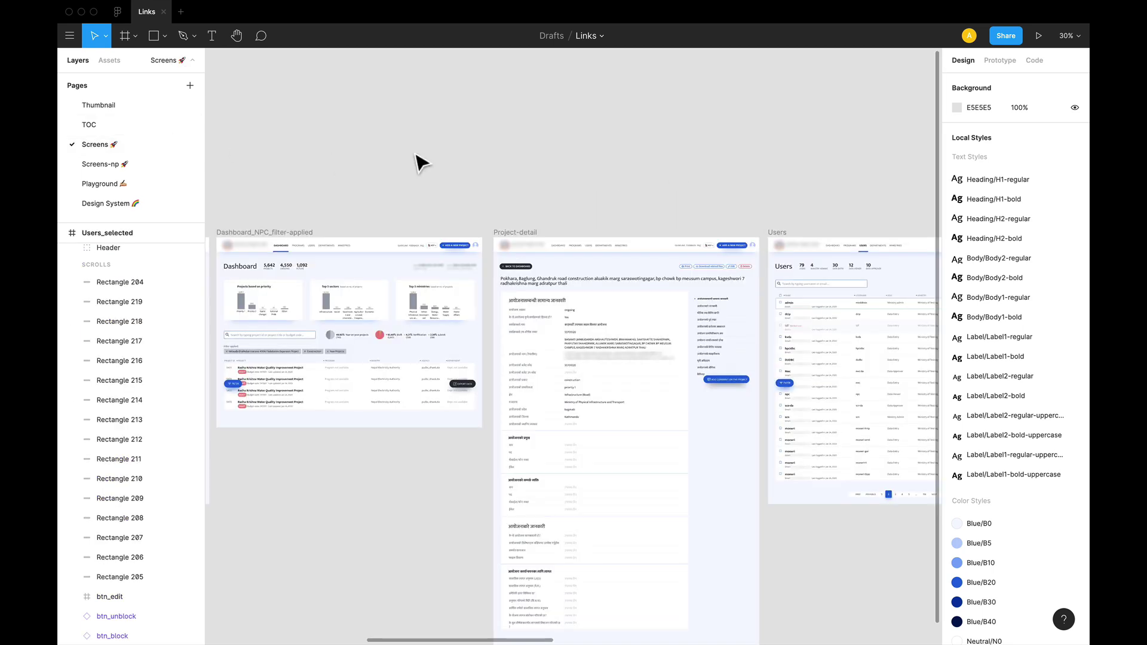
- Copy a link to the selected Project-detail frame via Share, then return to TOC
click(515, 233)
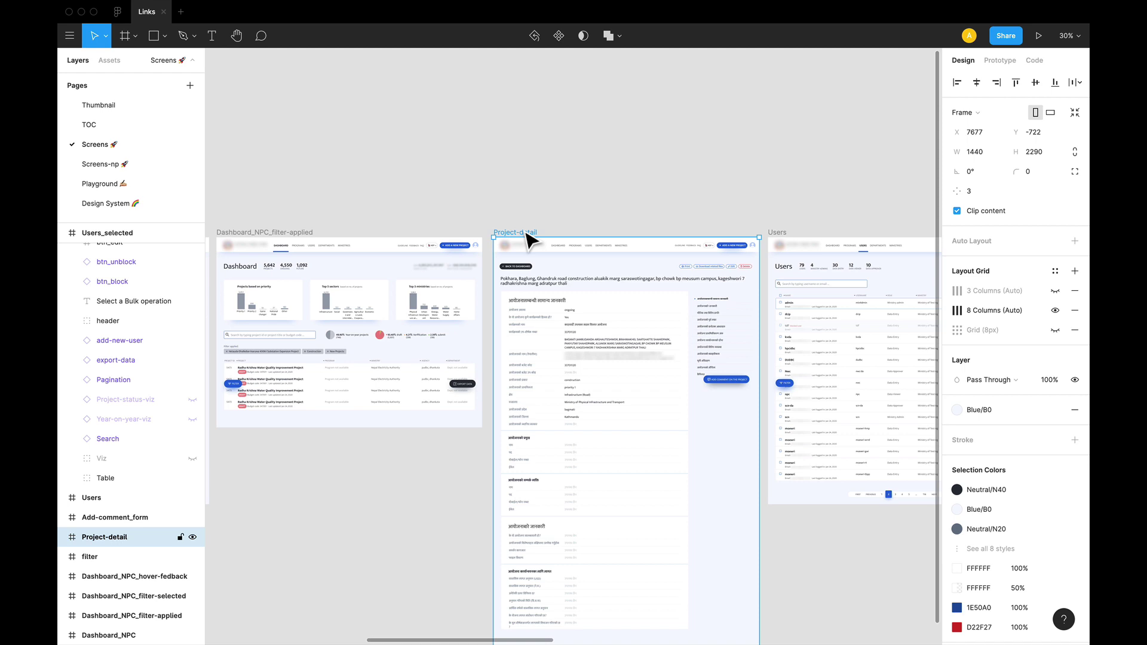
scroll(529, 240, down, 3)
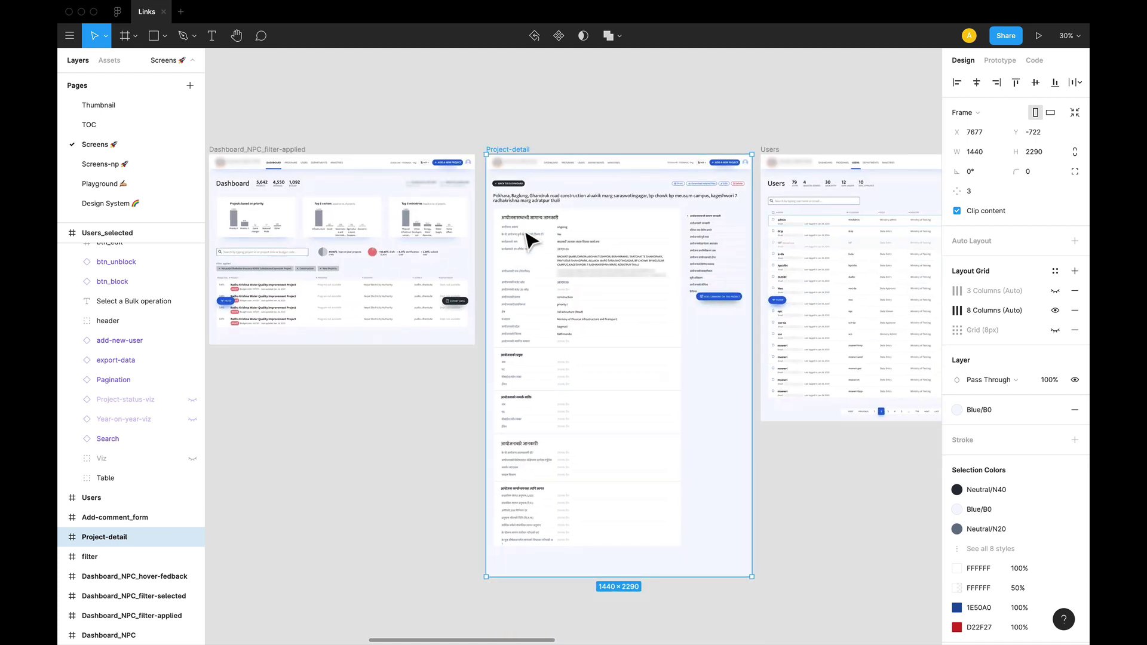
click(1008, 37)
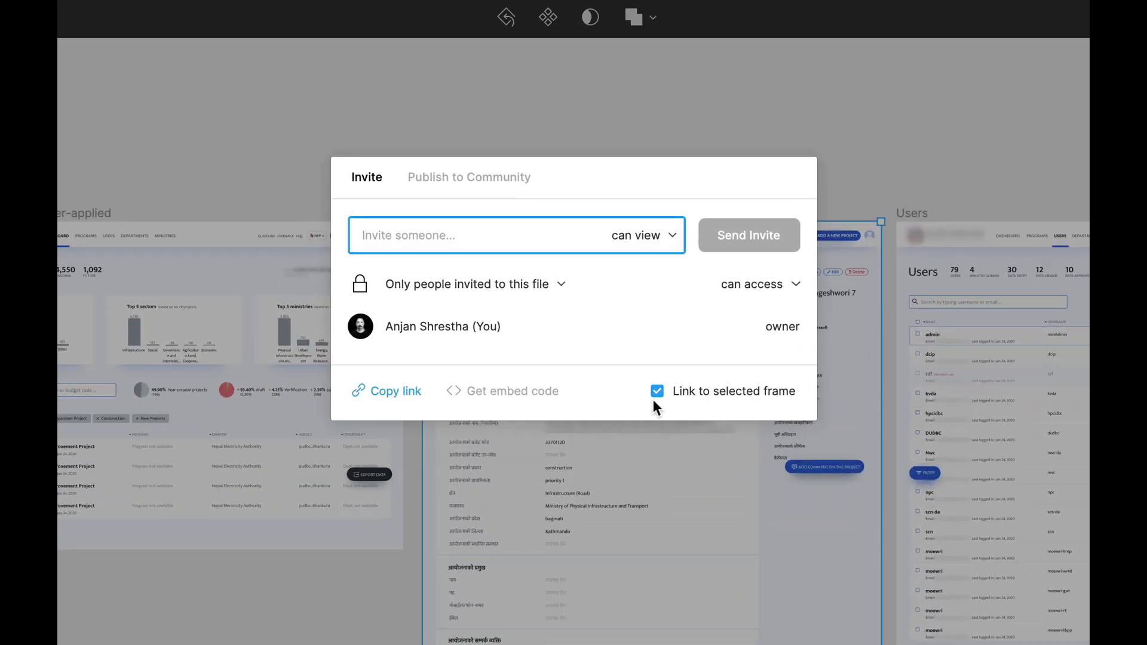
click(389, 399)
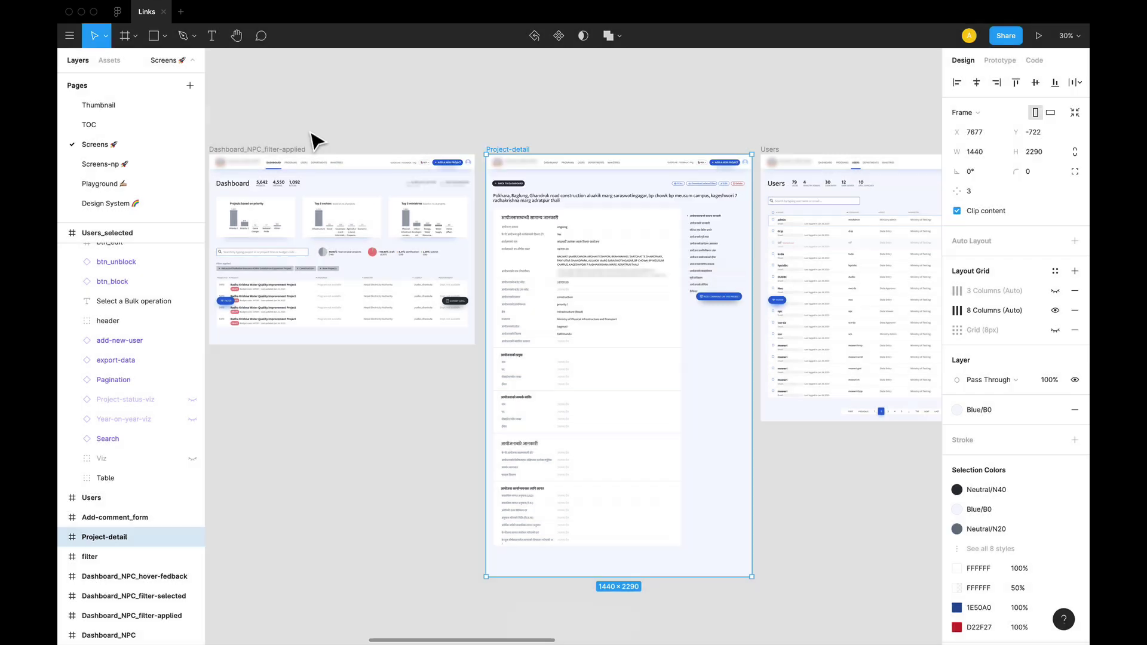
click(90, 124)
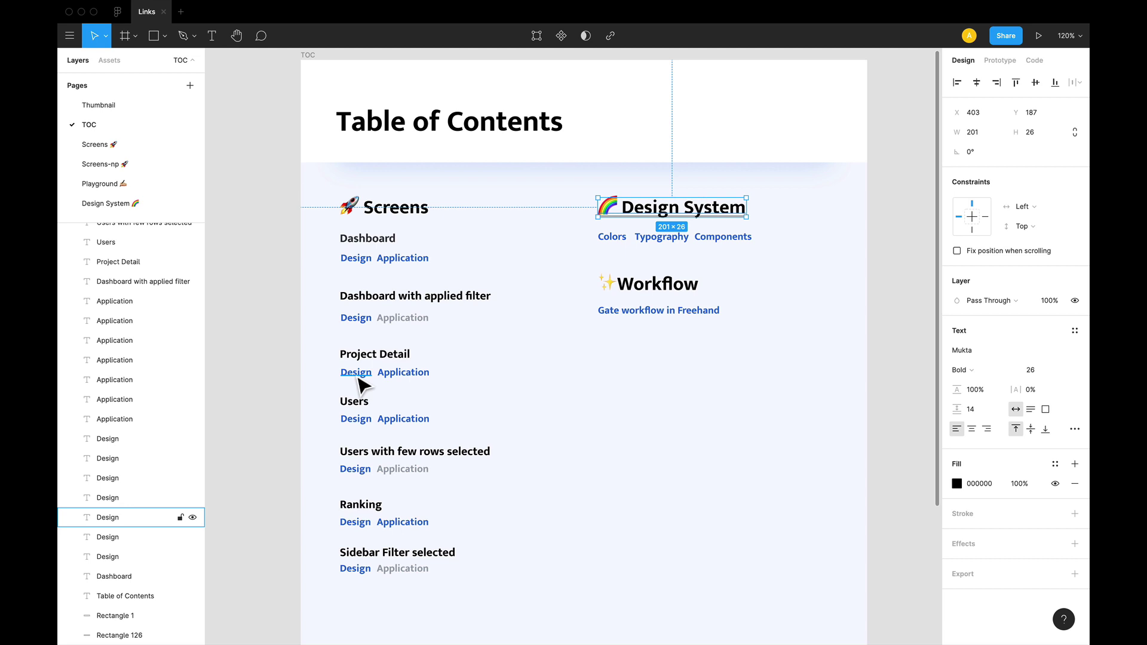
- Link the Design text under Project Detail to the pasted Project-detail frame URL
click(359, 374)
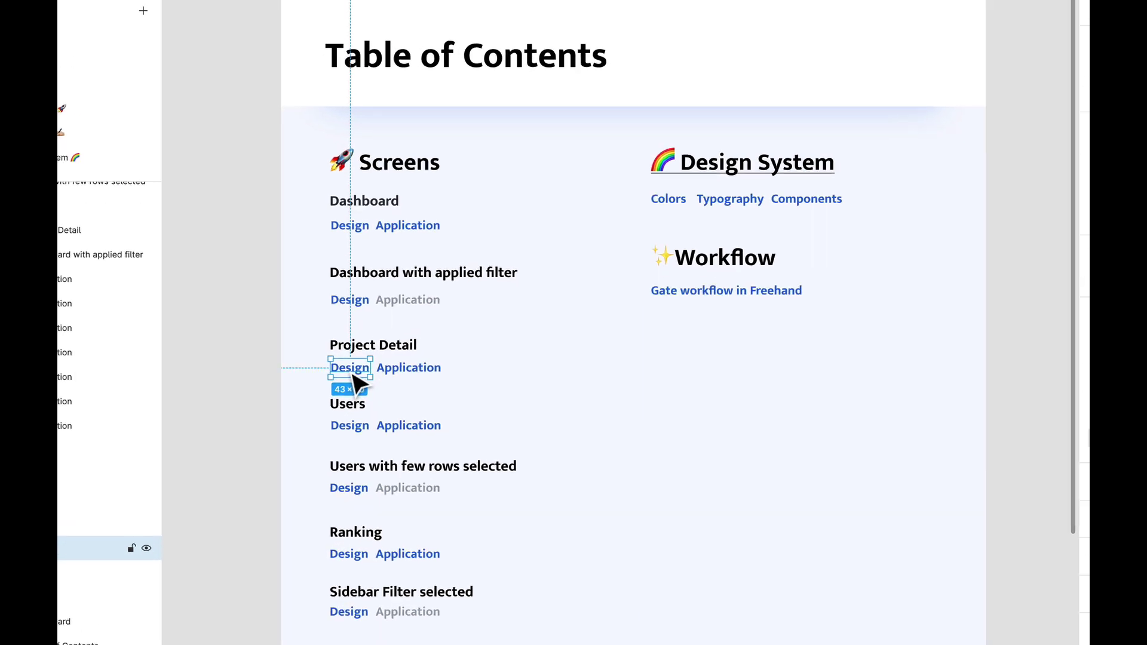
key(ctrl+k)
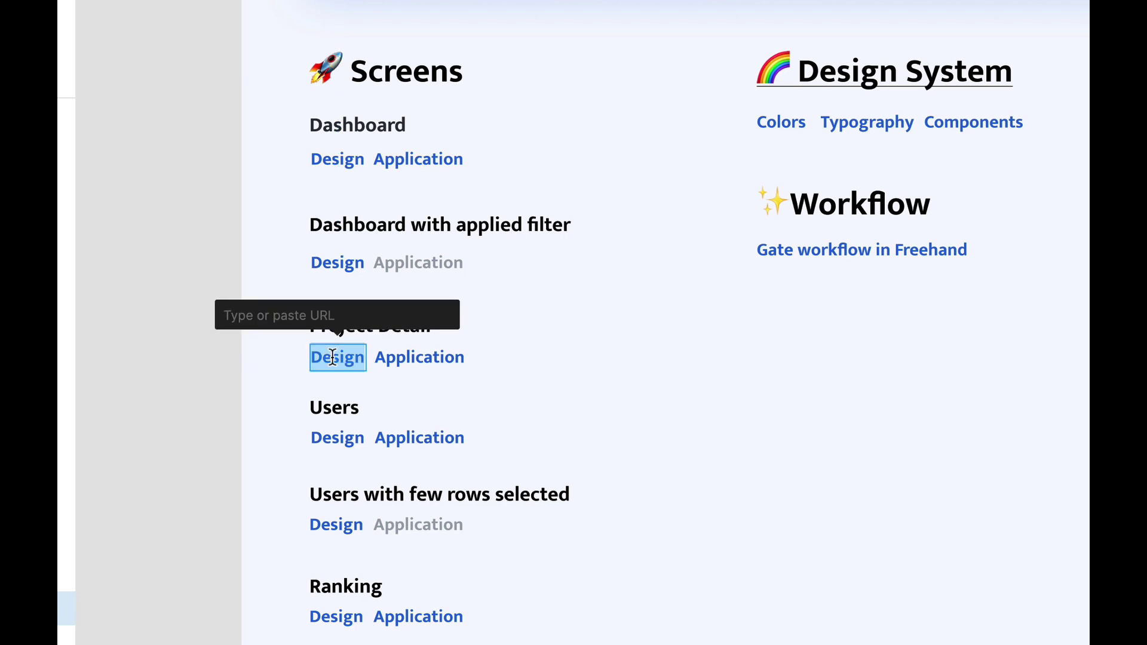
key(ctrl+v)
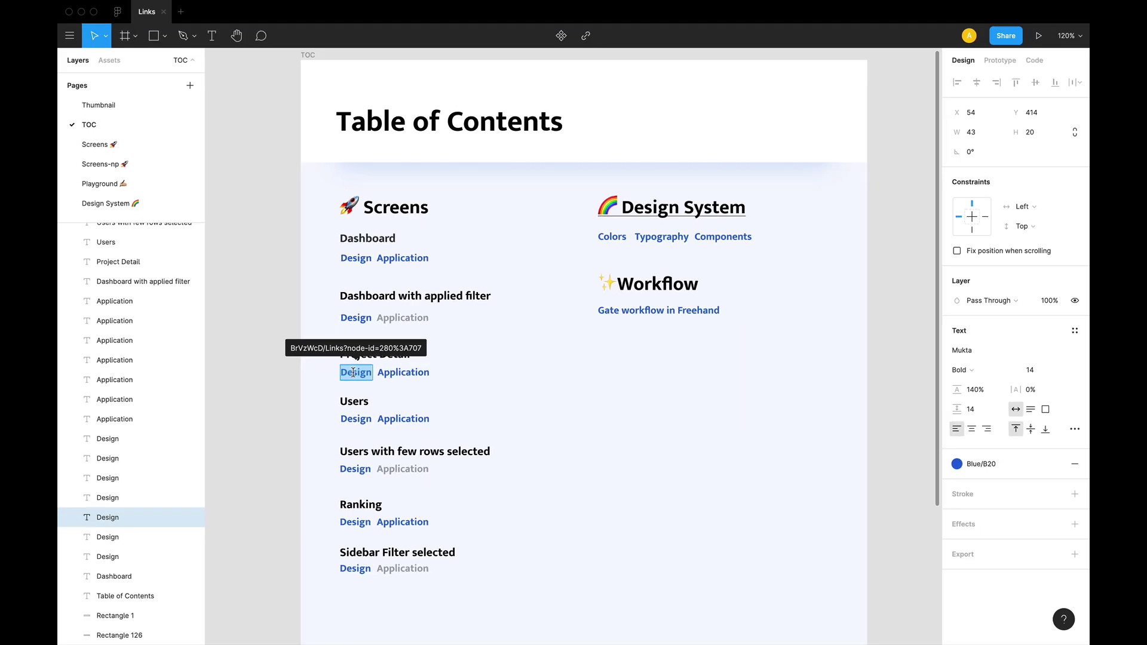
key(Return)
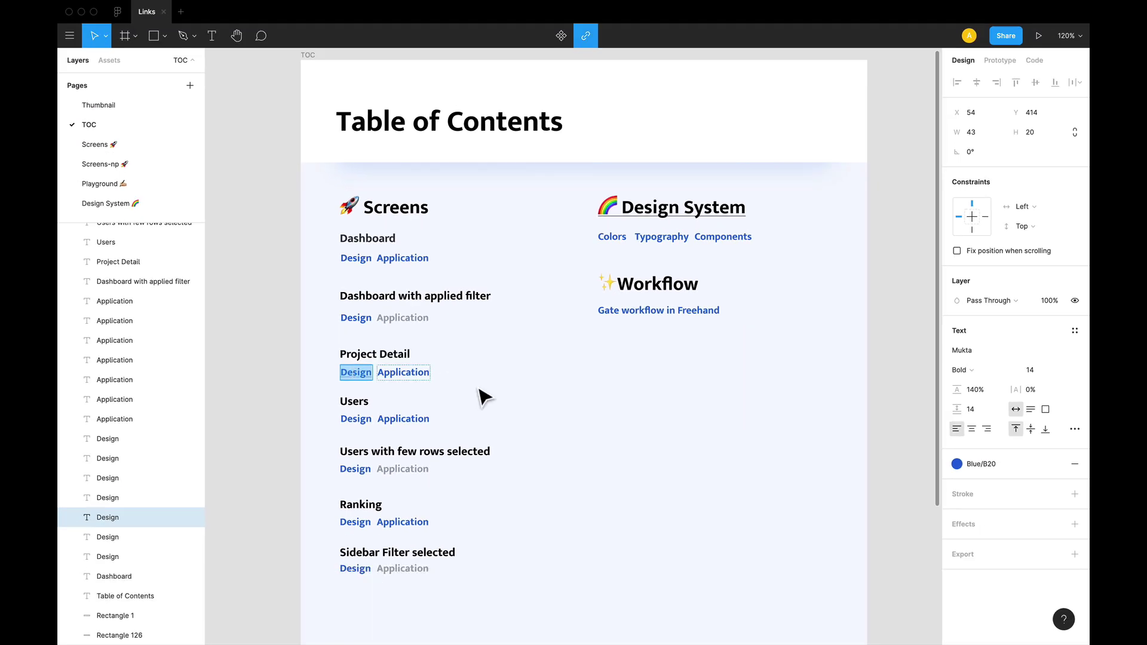
key(Escape)
- Test the new Design link to Project-detail, then return to the TOC page
mouse_move(363, 381)
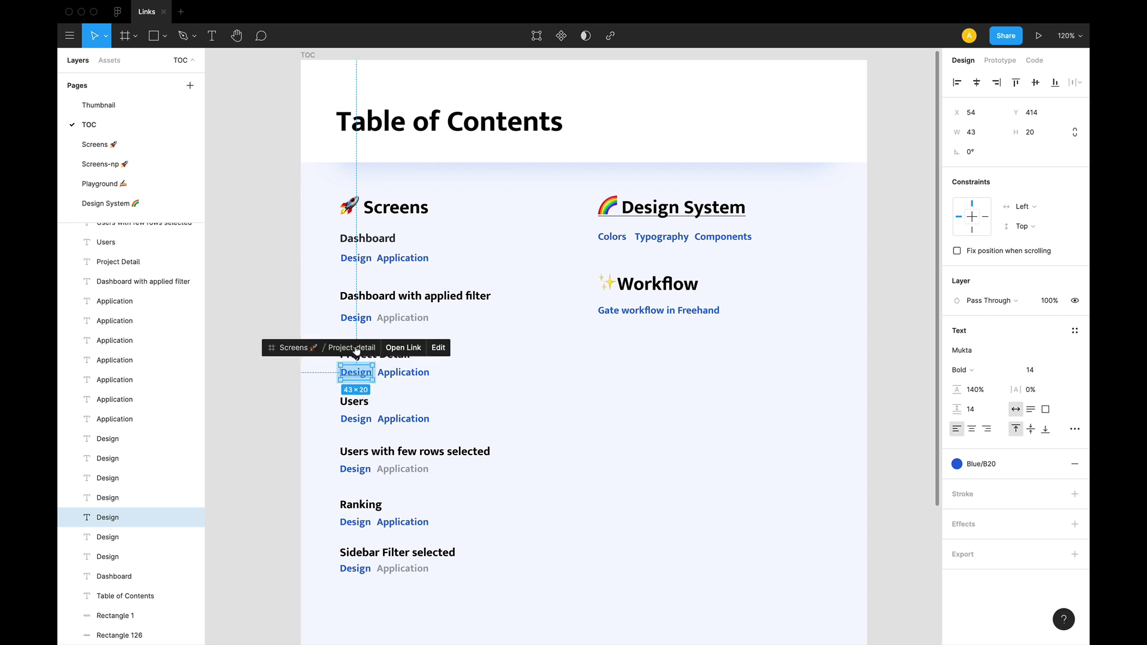
click(356, 349)
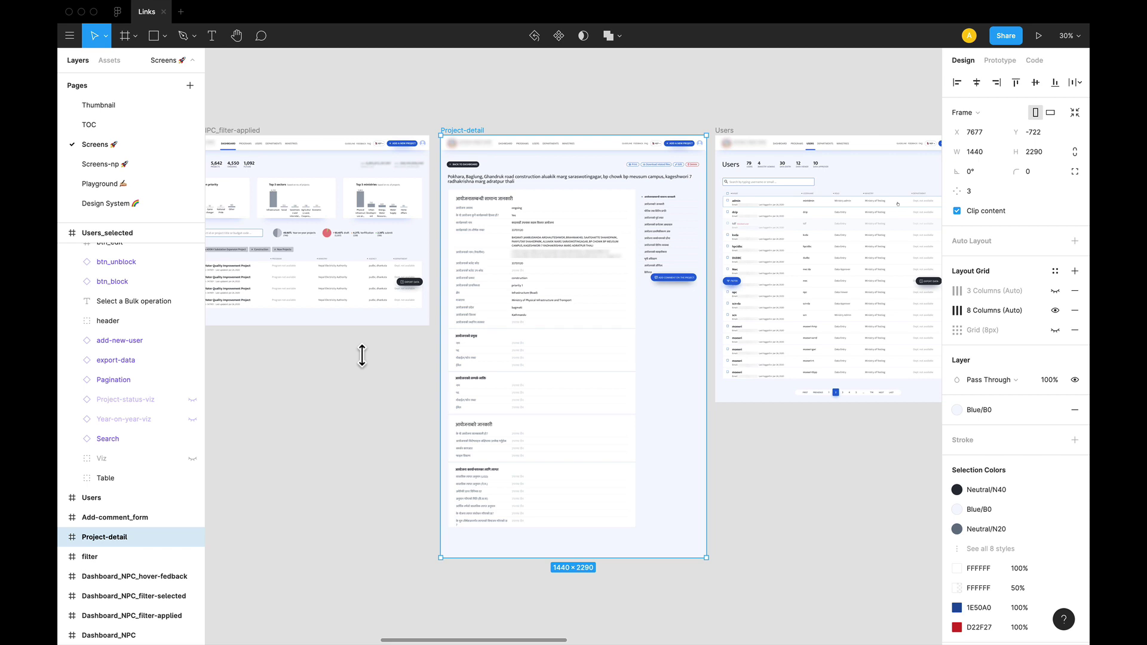
click(138, 128)
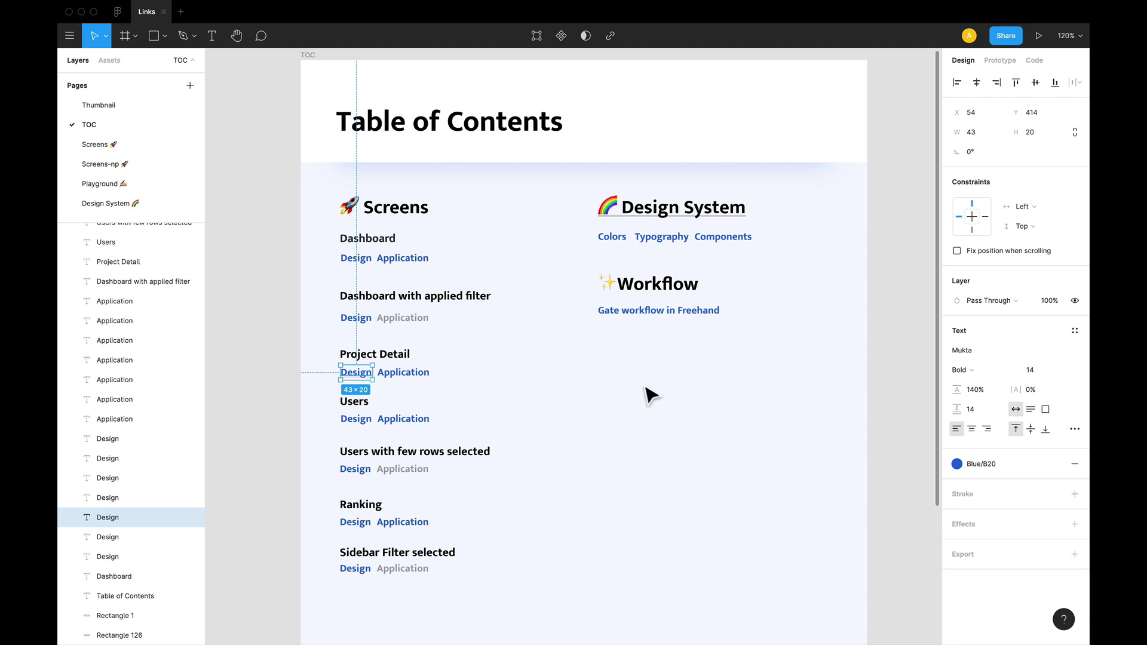
mouse_move(693, 317)
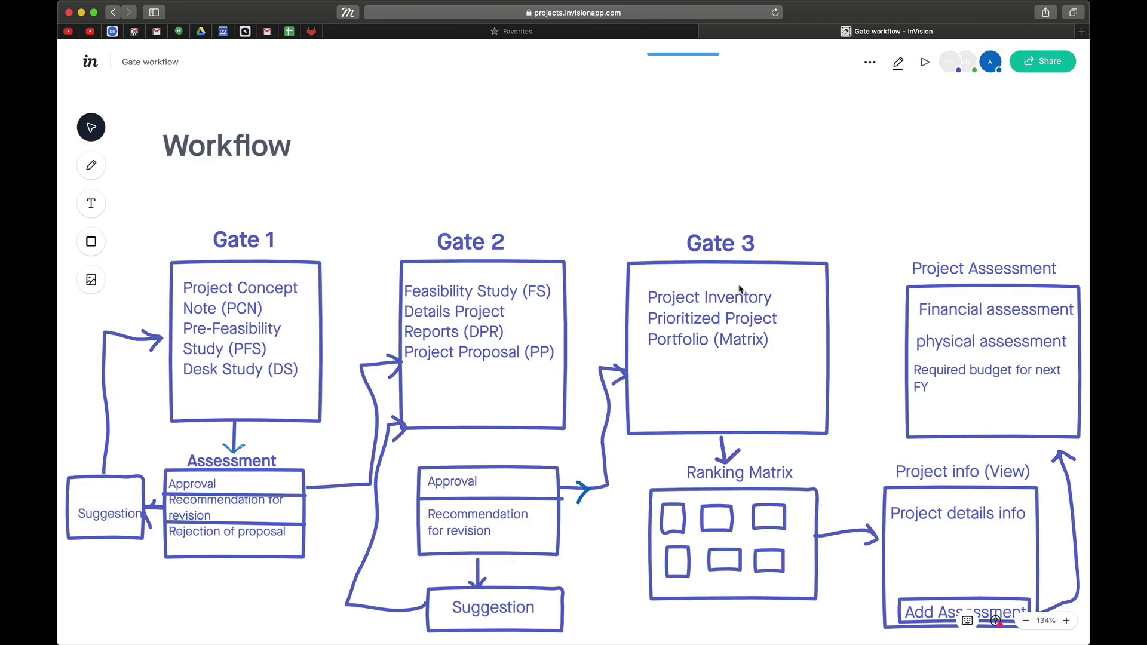
key(super+Tab)
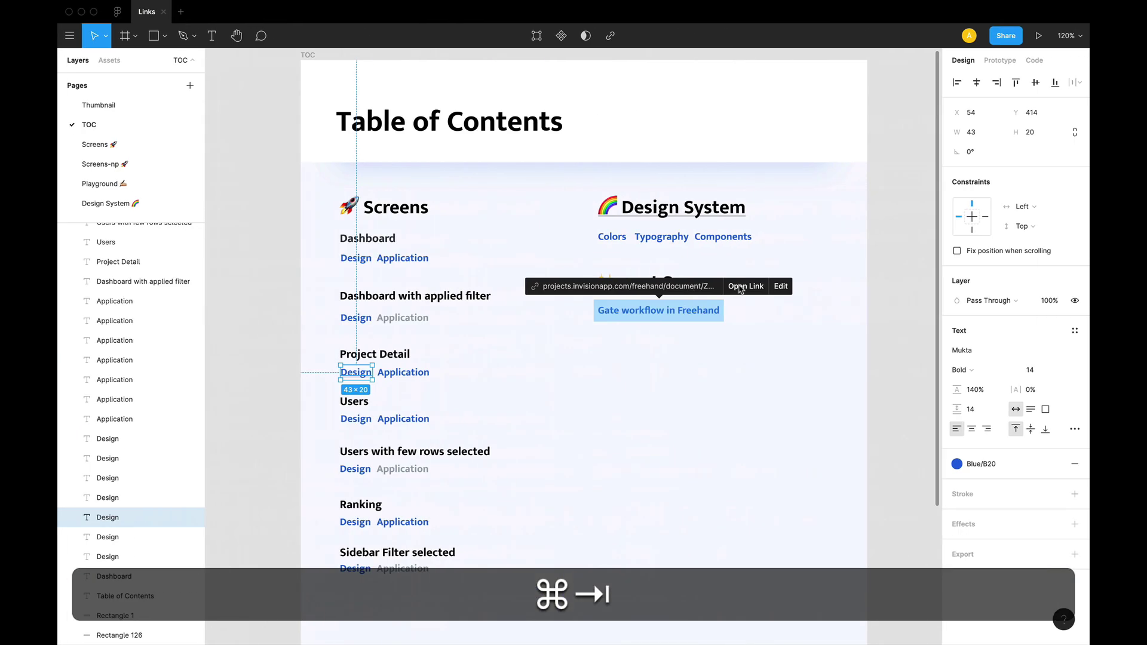
click(719, 413)
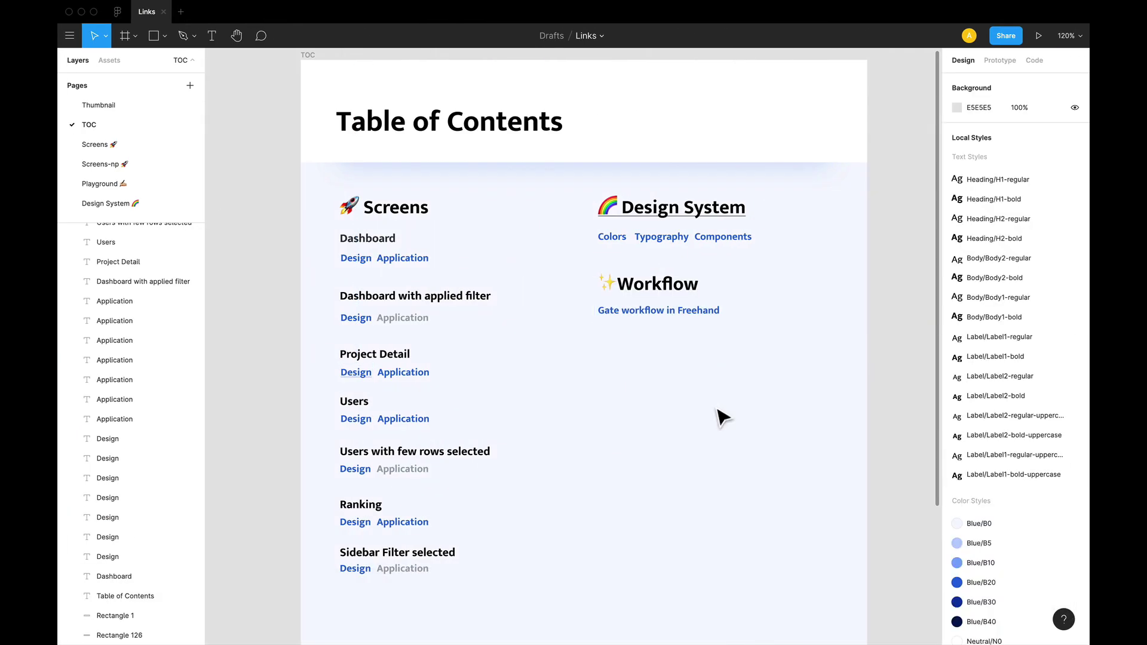